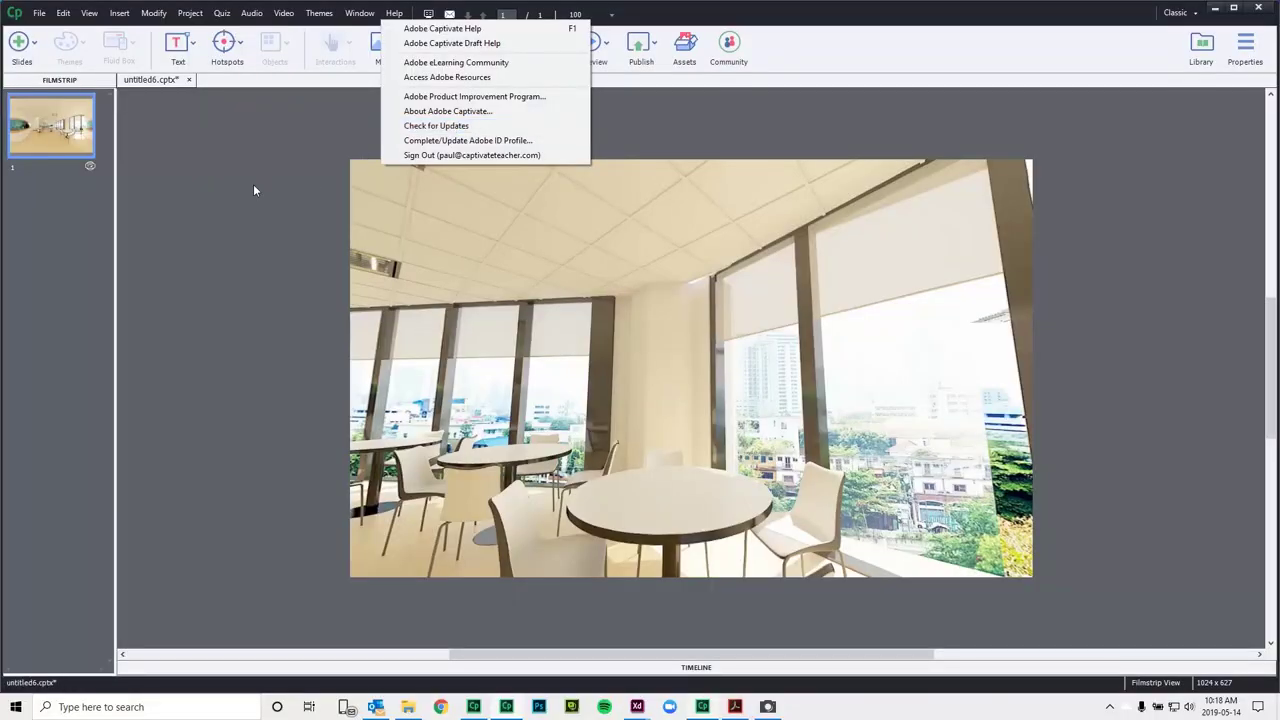
- Add a bullseye hotspot to the 360 slide and place it on the kitchen wall beside the faucet
left_click(254, 190)
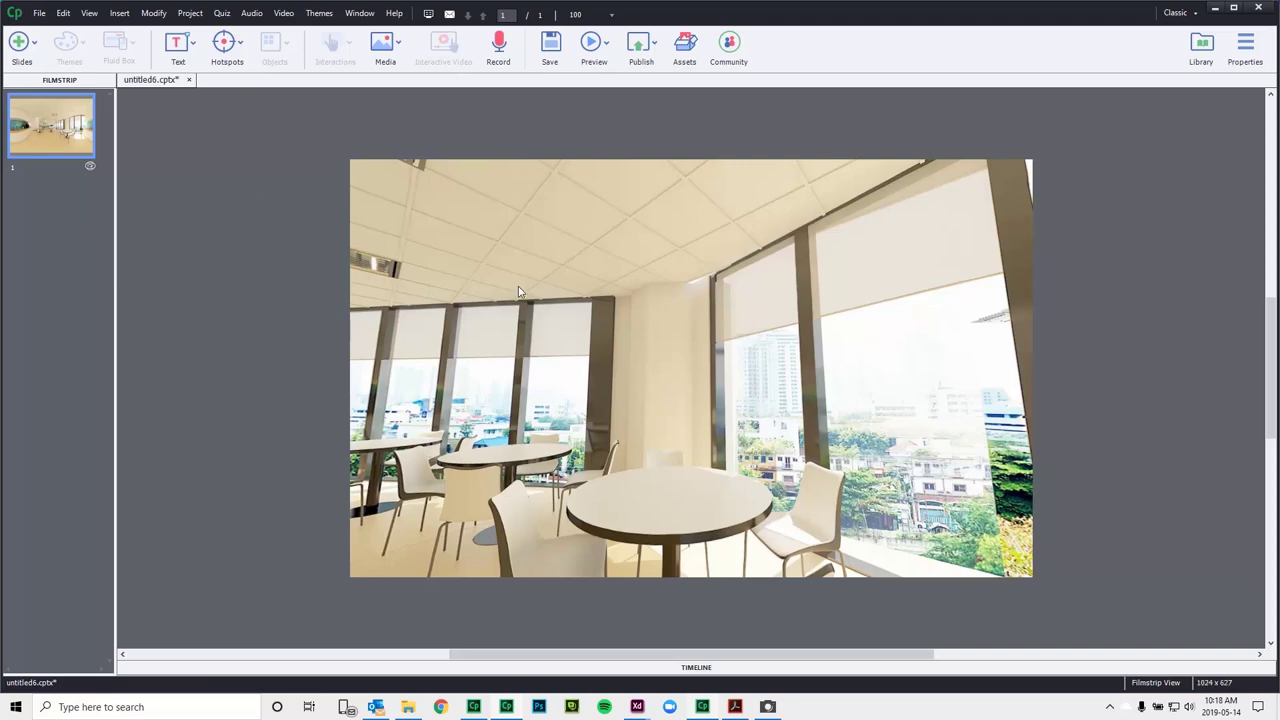
left_click_drag(605, 312, 622, 286)
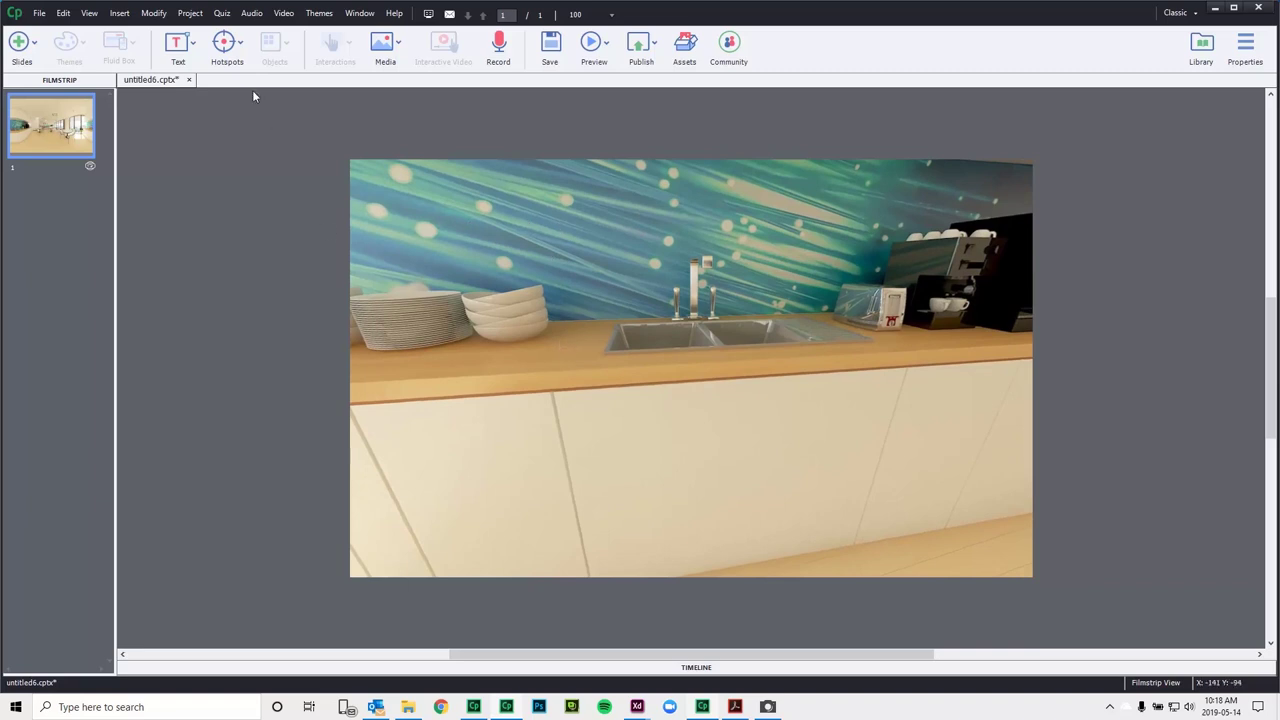
left_click(228, 45)
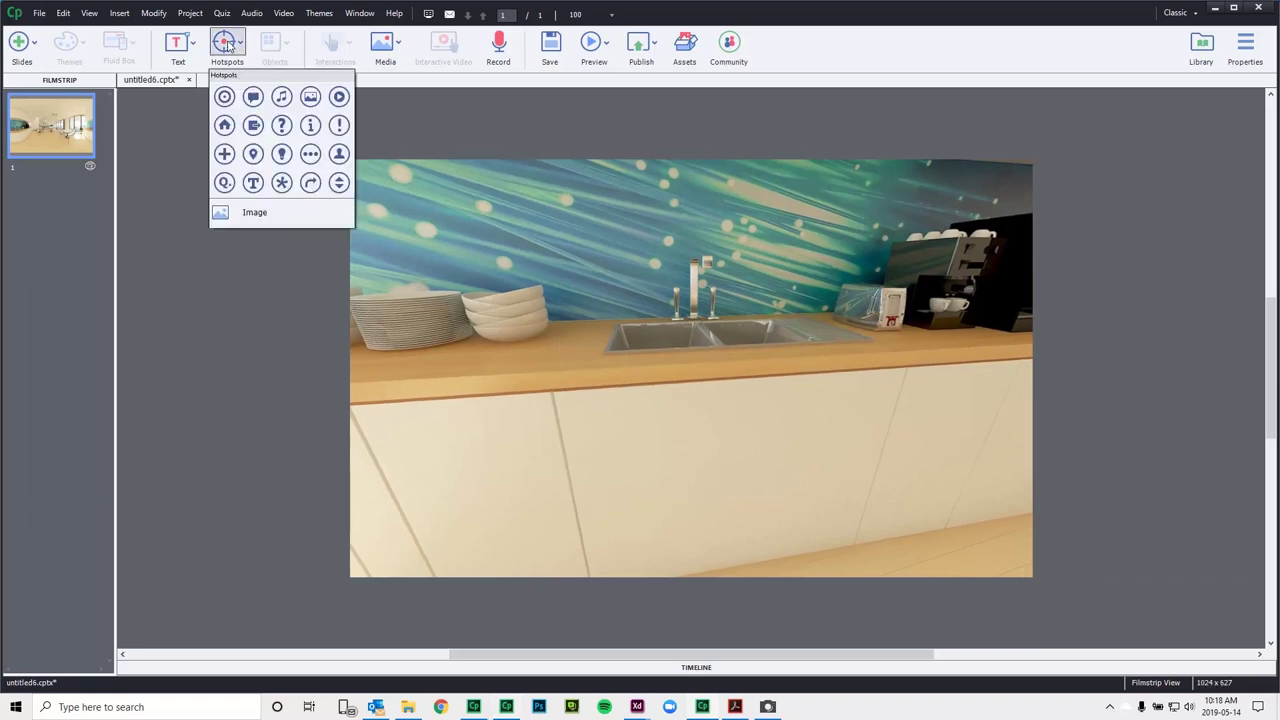
left_click(225, 98)
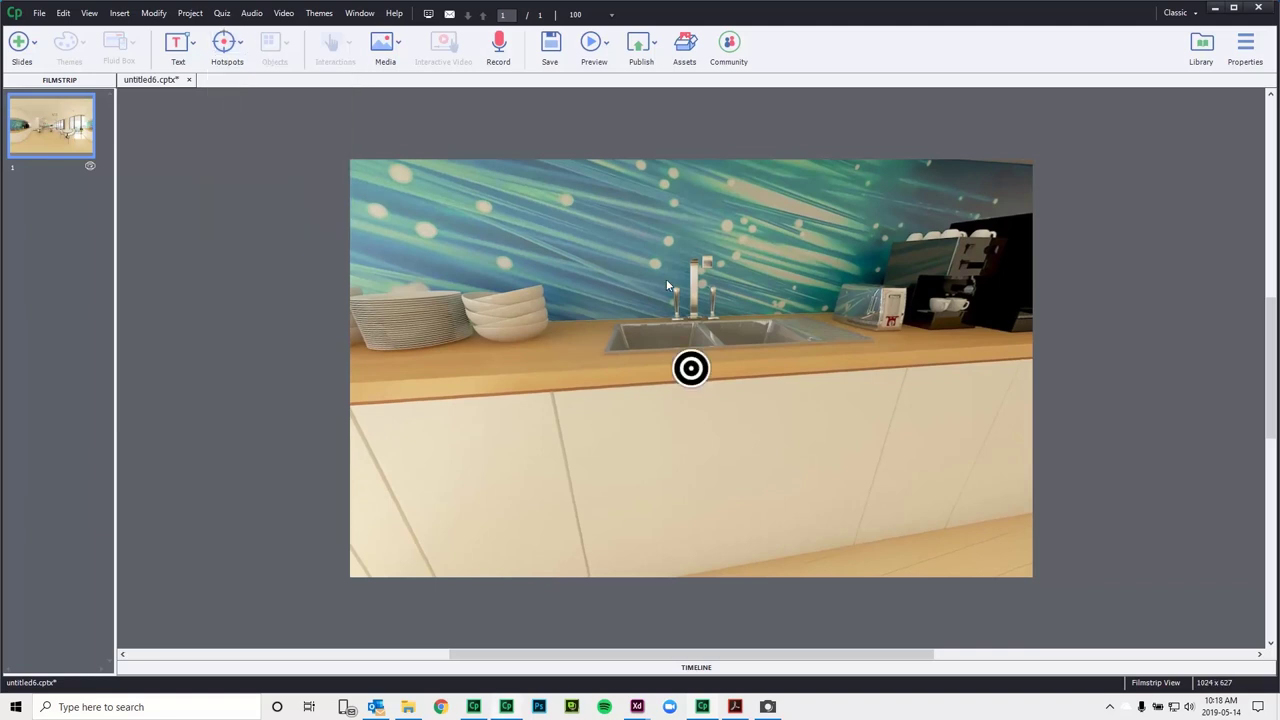
left_click_drag(692, 372, 640, 288)
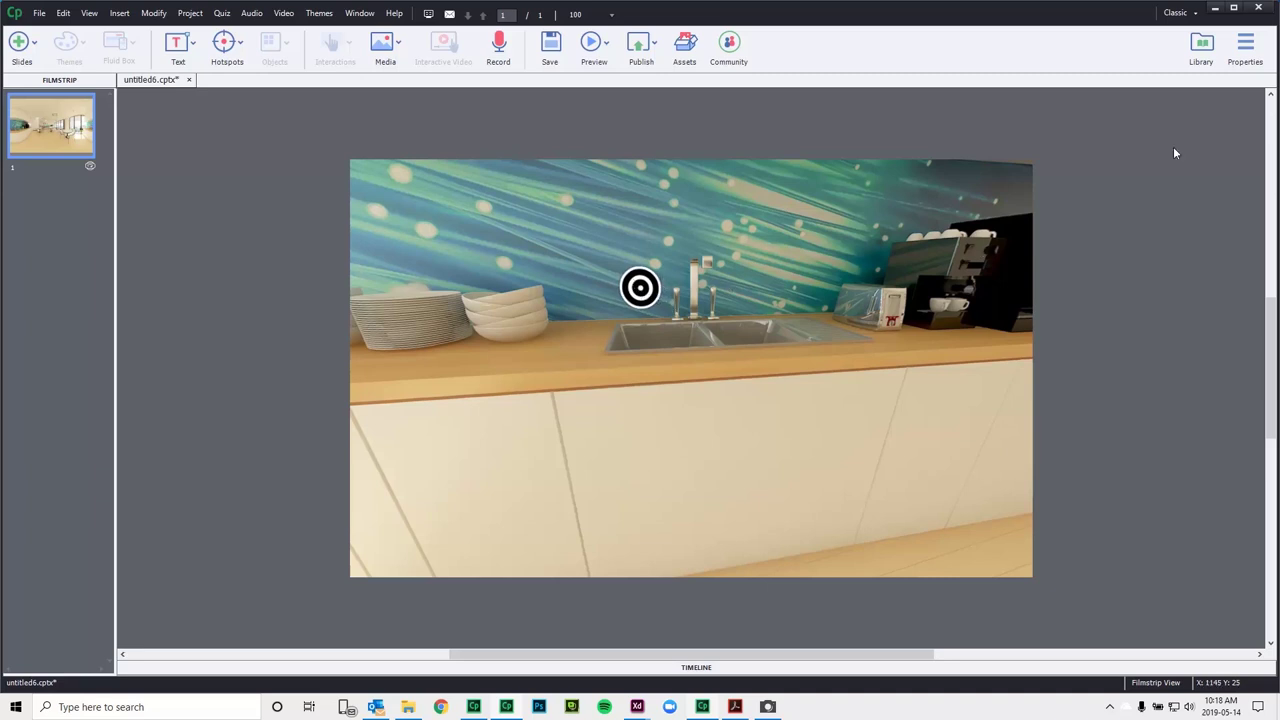
- Set the hotspot's click action to Display Text with "Please make sure you clean the kitchen area. Wash your dishes and wipe down all surfaces."
left_click(1244, 54)
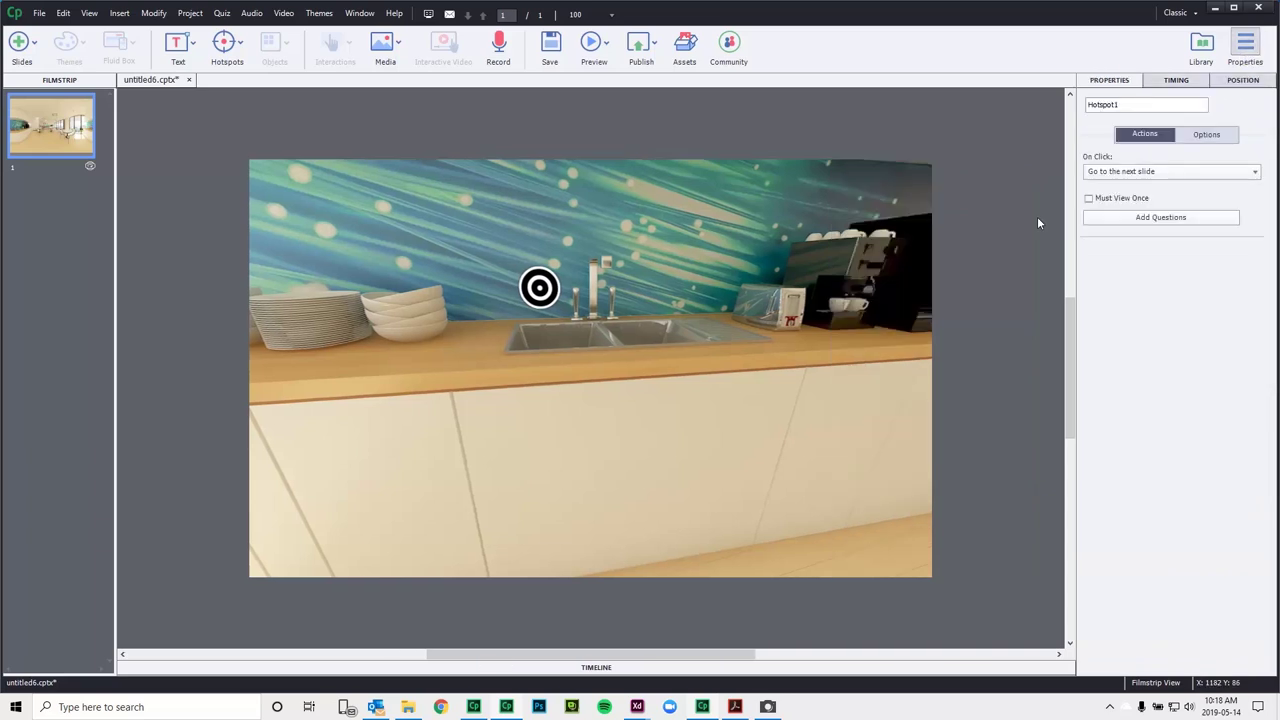
left_click(1136, 175)
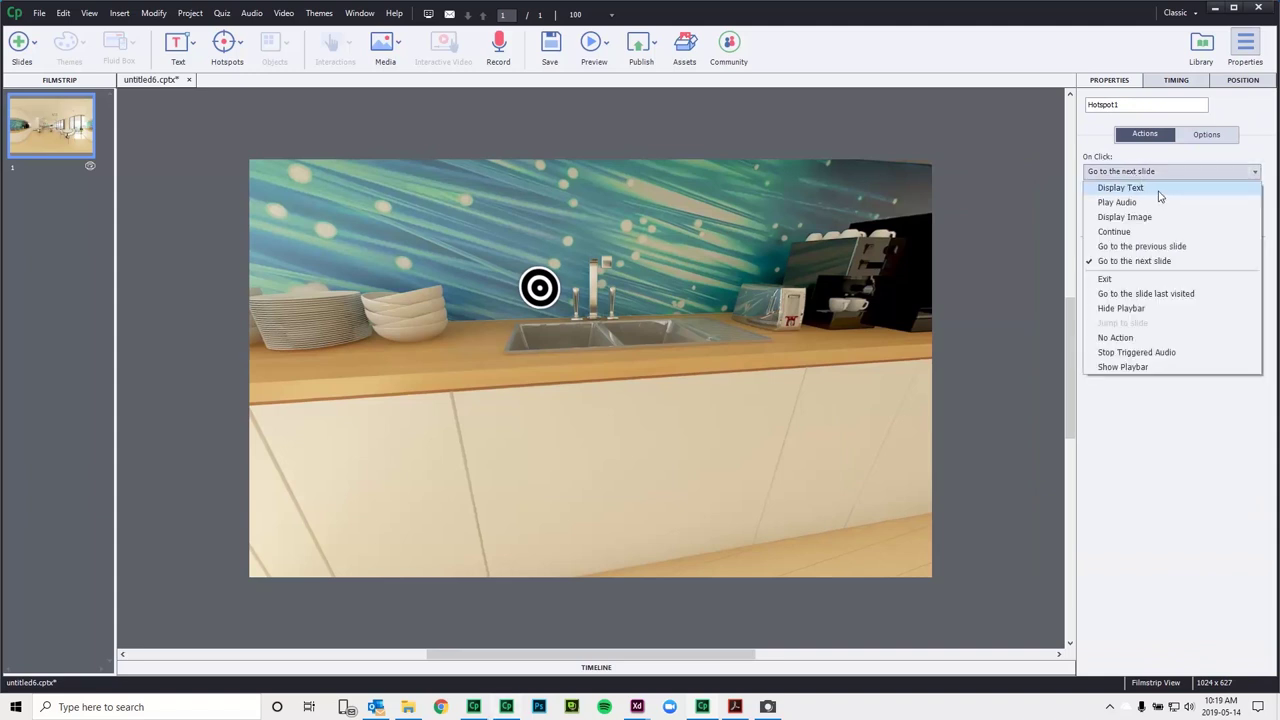
left_click(1160, 197)
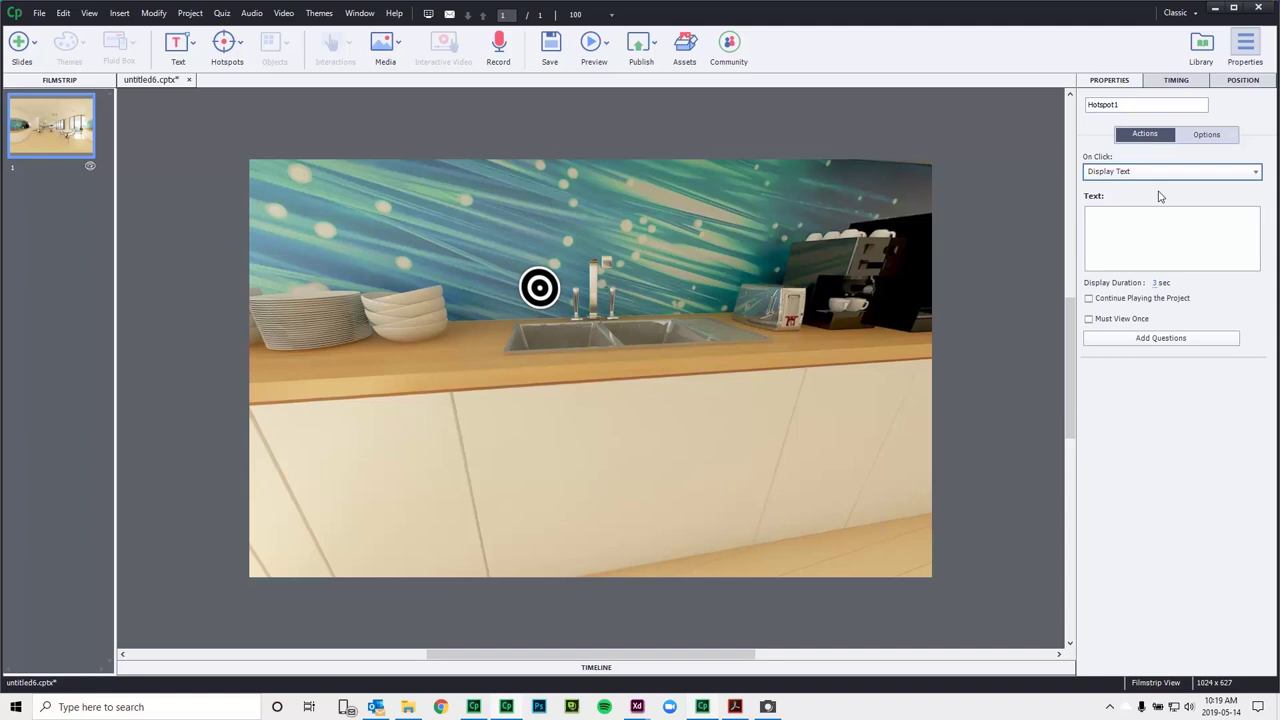
left_click(1118, 226)
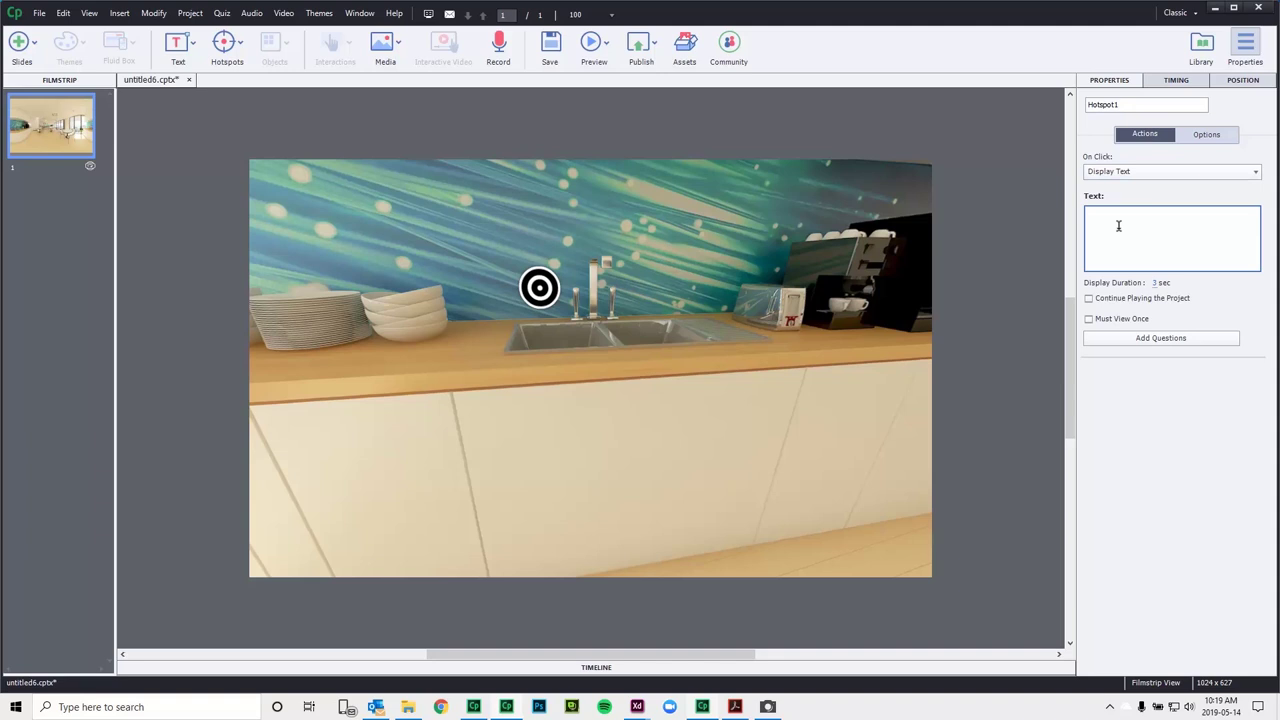
type("Please make sure you clean the kitchen area. Wash your dishes and wipe down all surfaces.")
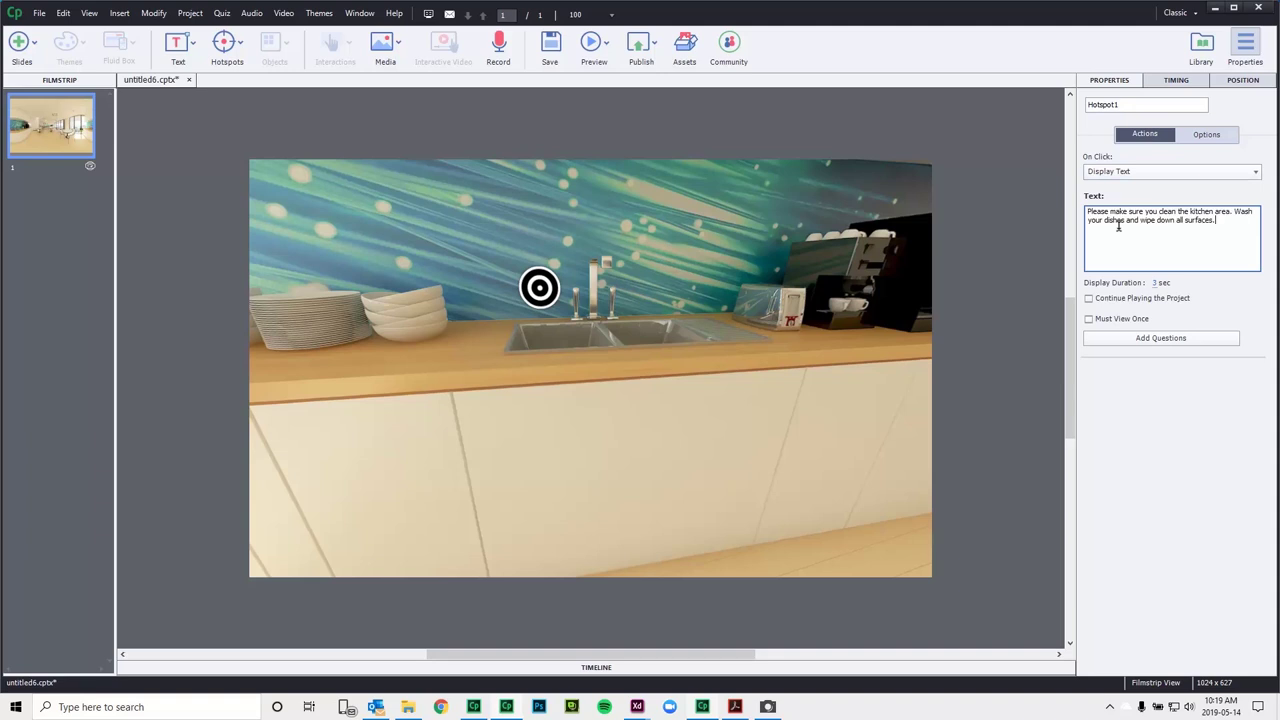
- Set the hotspot text's display duration to 4 sec and enable Continue Playing the Project and Must View Once
left_click(1155, 284)
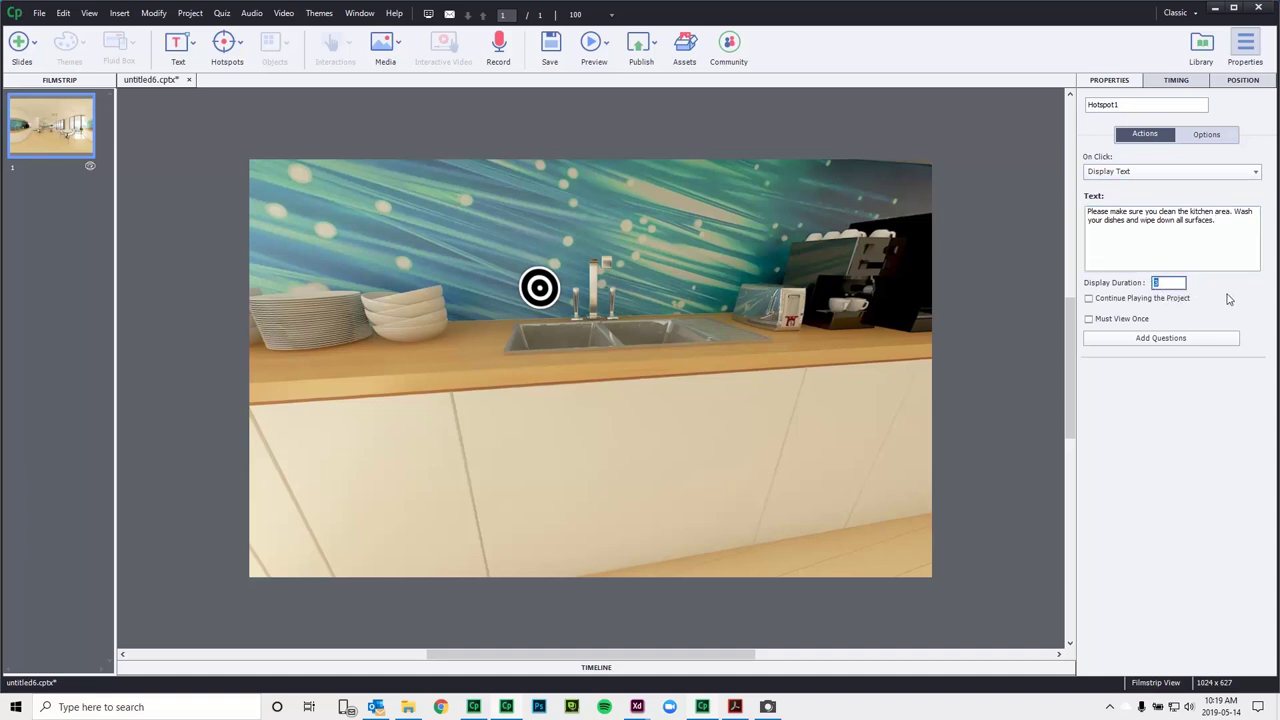
type("4")
key("Return")
left_click(1089, 299)
left_click(1089, 319)
- Preview the whole project in the browser, play it and trigger the hotspot to check its text
left_click(595, 45)
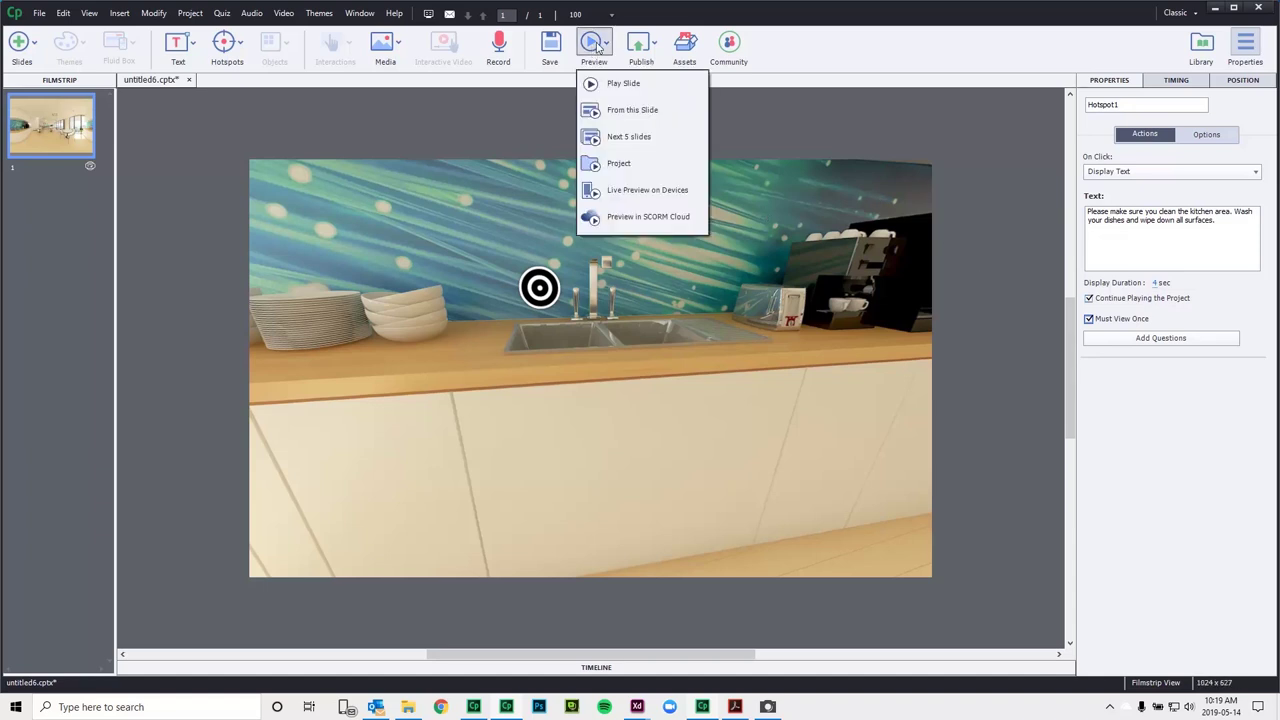
left_click(618, 164)
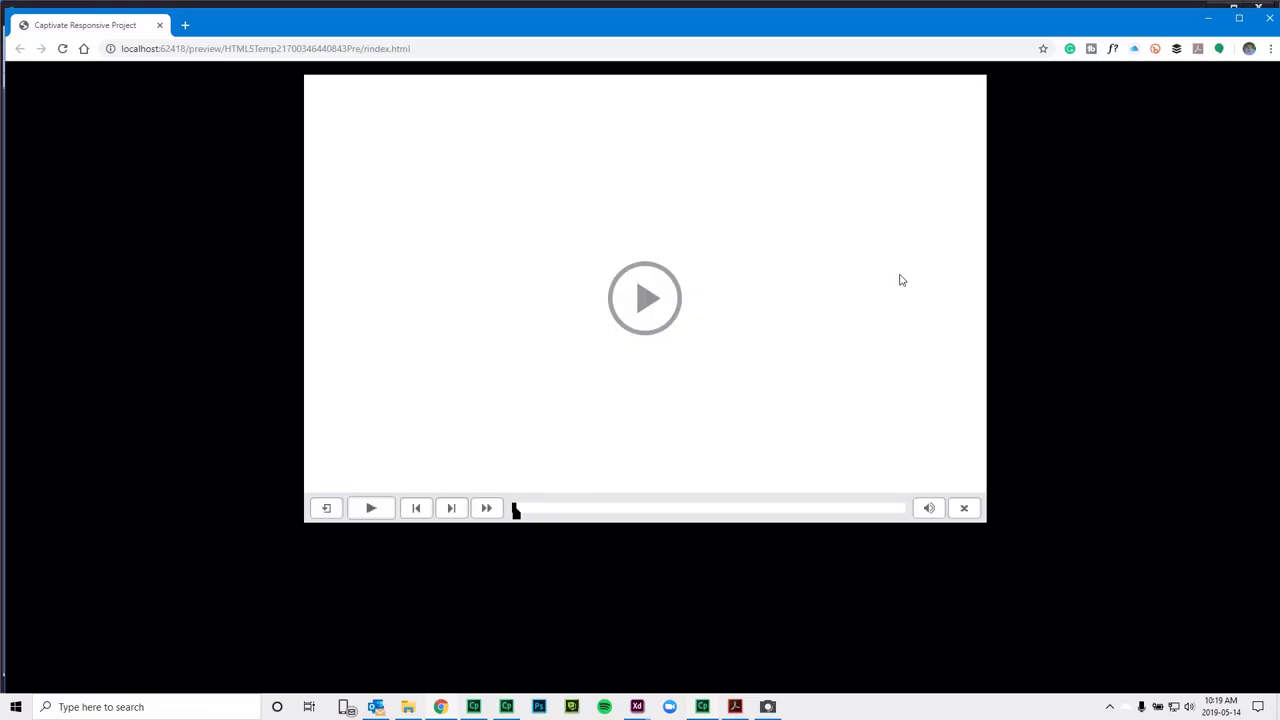
left_click(639, 313)
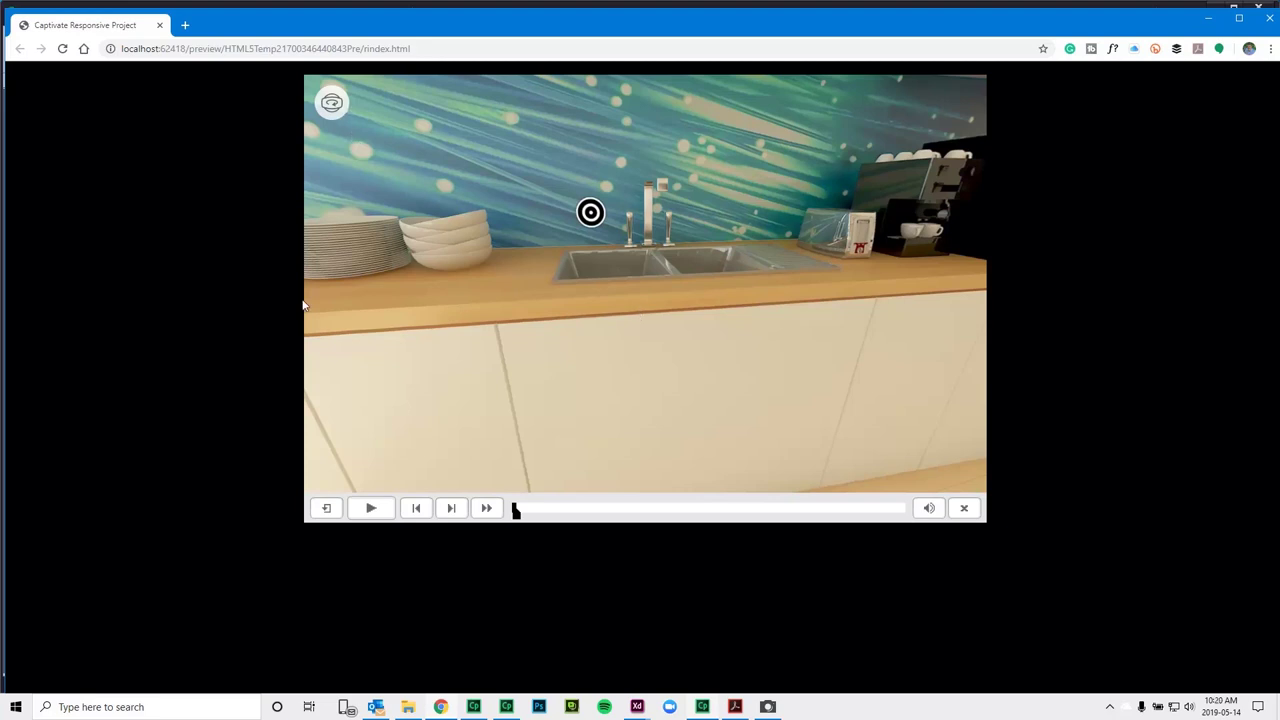
left_click(590, 213)
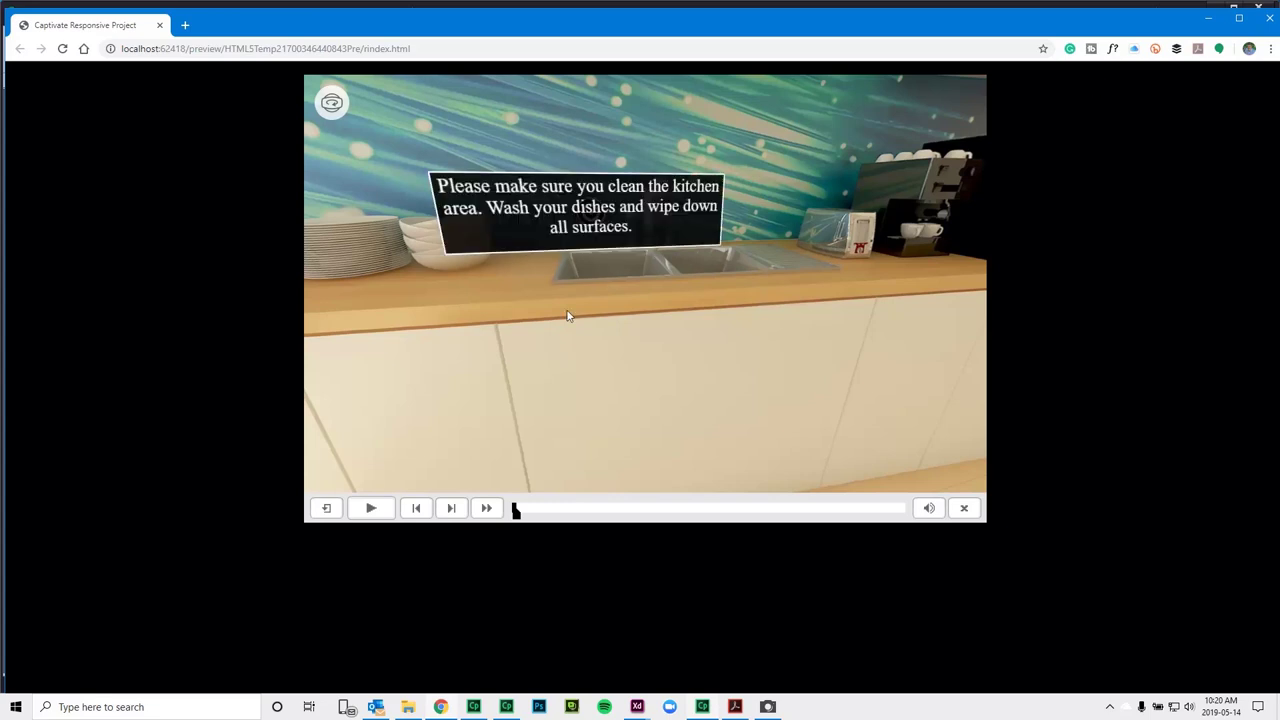
left_click(709, 263)
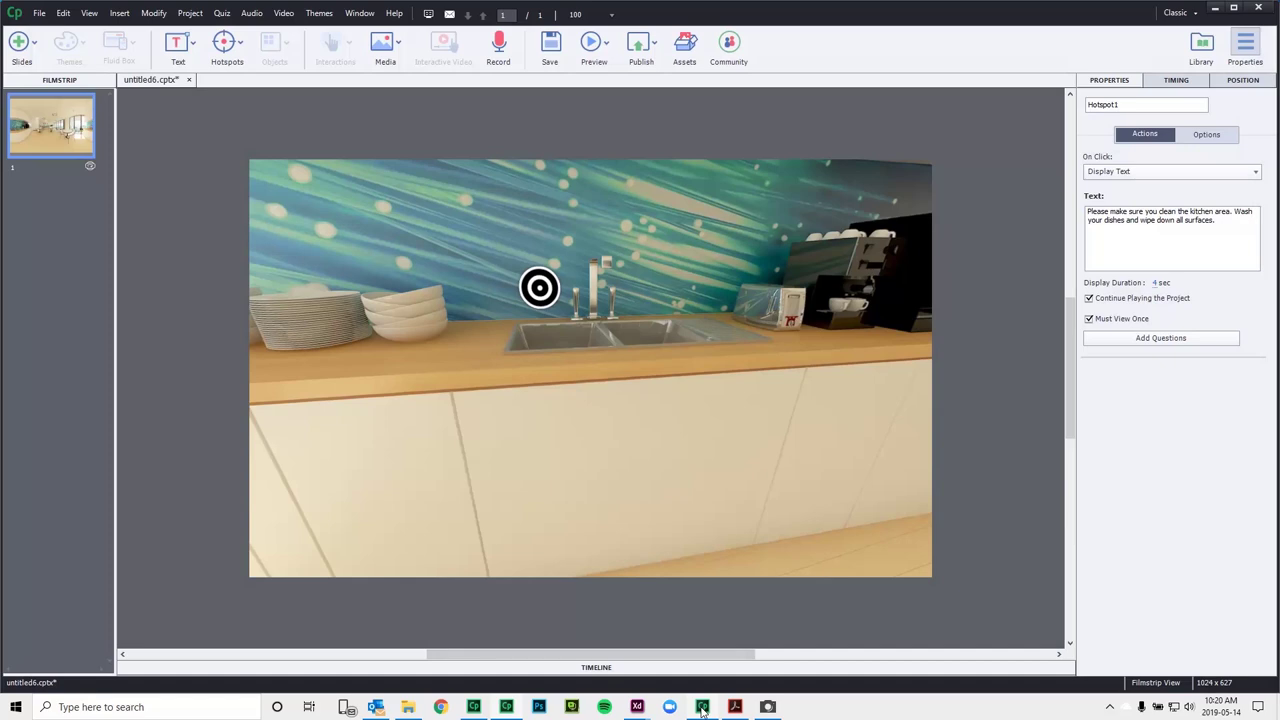
- Switch to the untitled1.cptx project and add an enlarged bullseye hotspot on slide 1's kitchen wall beside the faucet
left_click(702, 708)
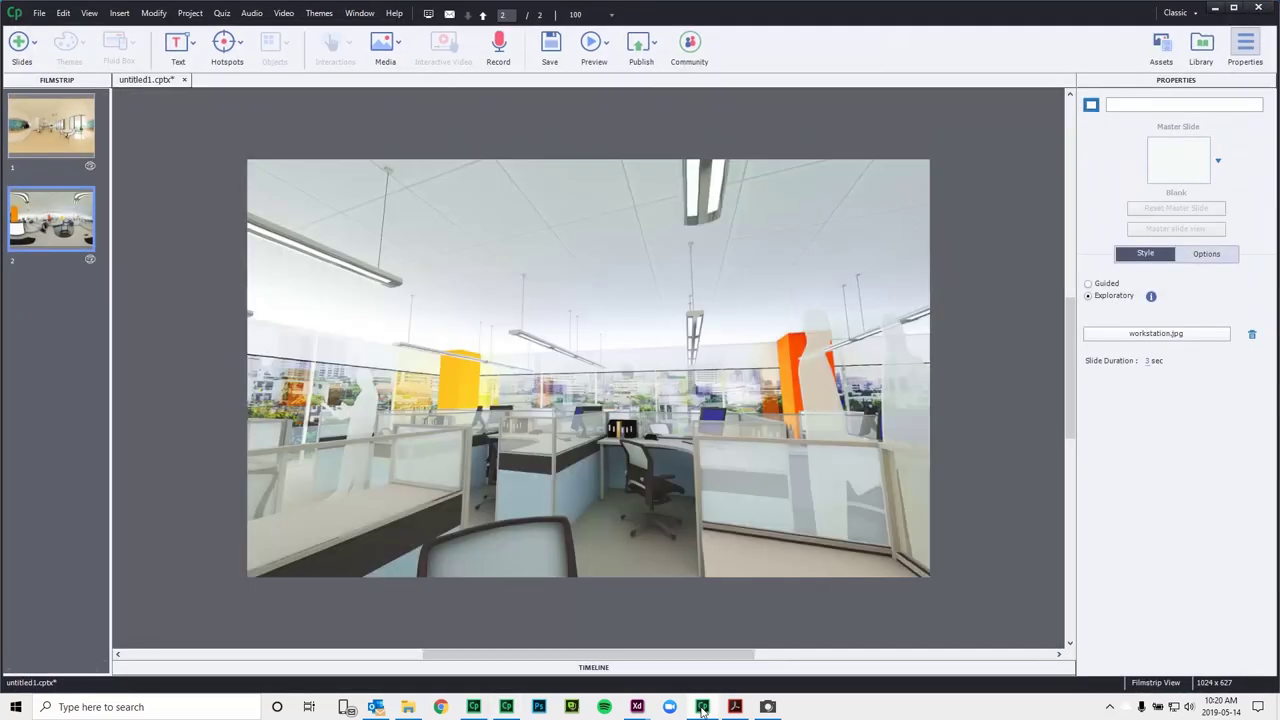
left_click(65, 141)
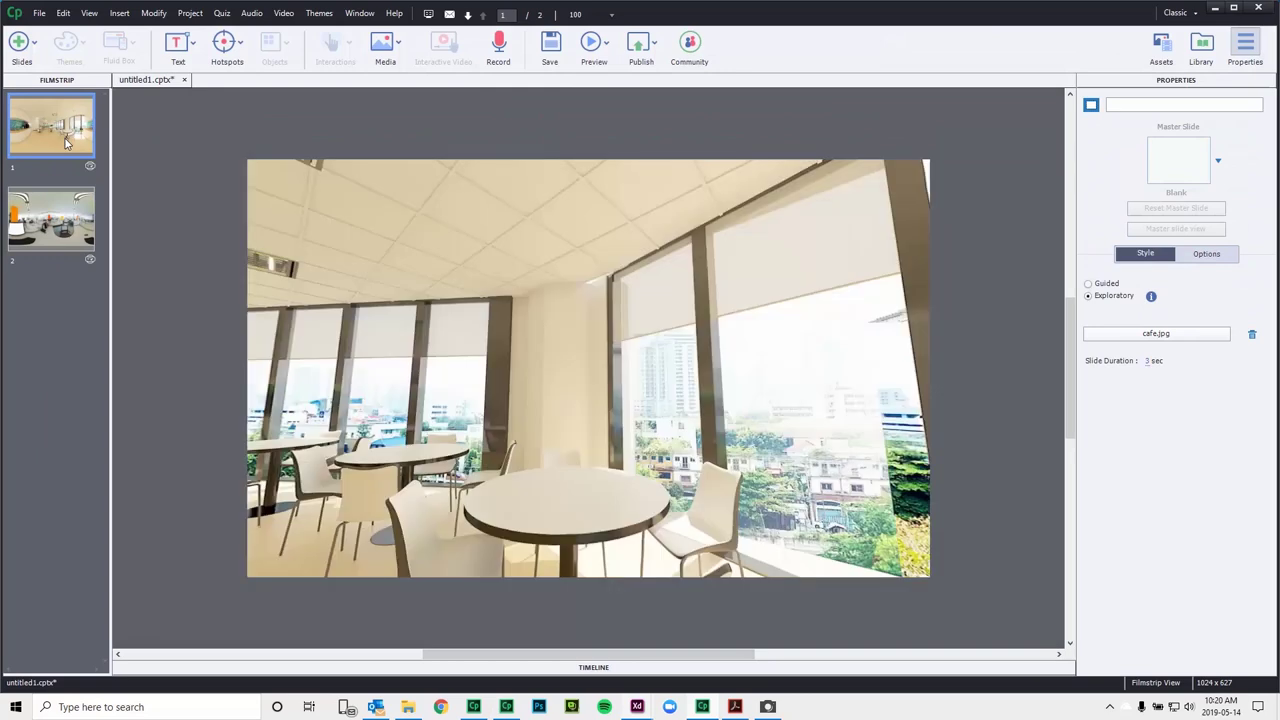
left_click_drag(695, 353, 775, 320)
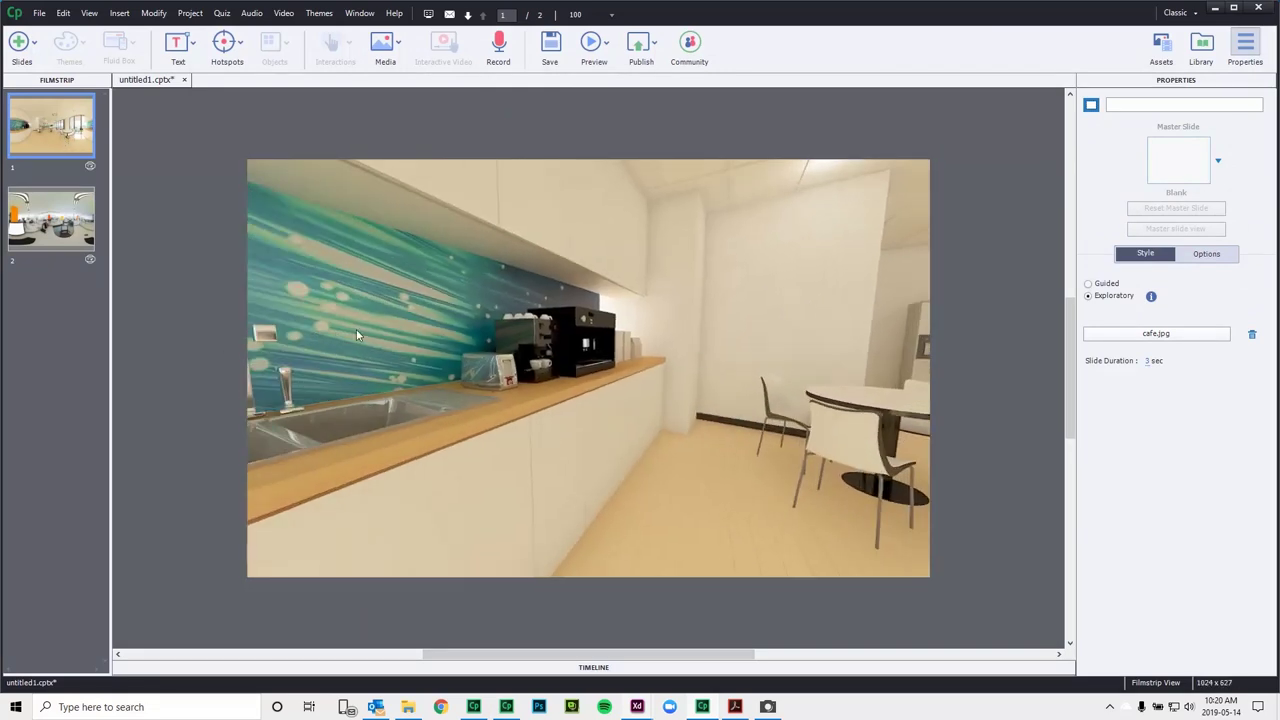
left_click_drag(356, 329, 606, 351)
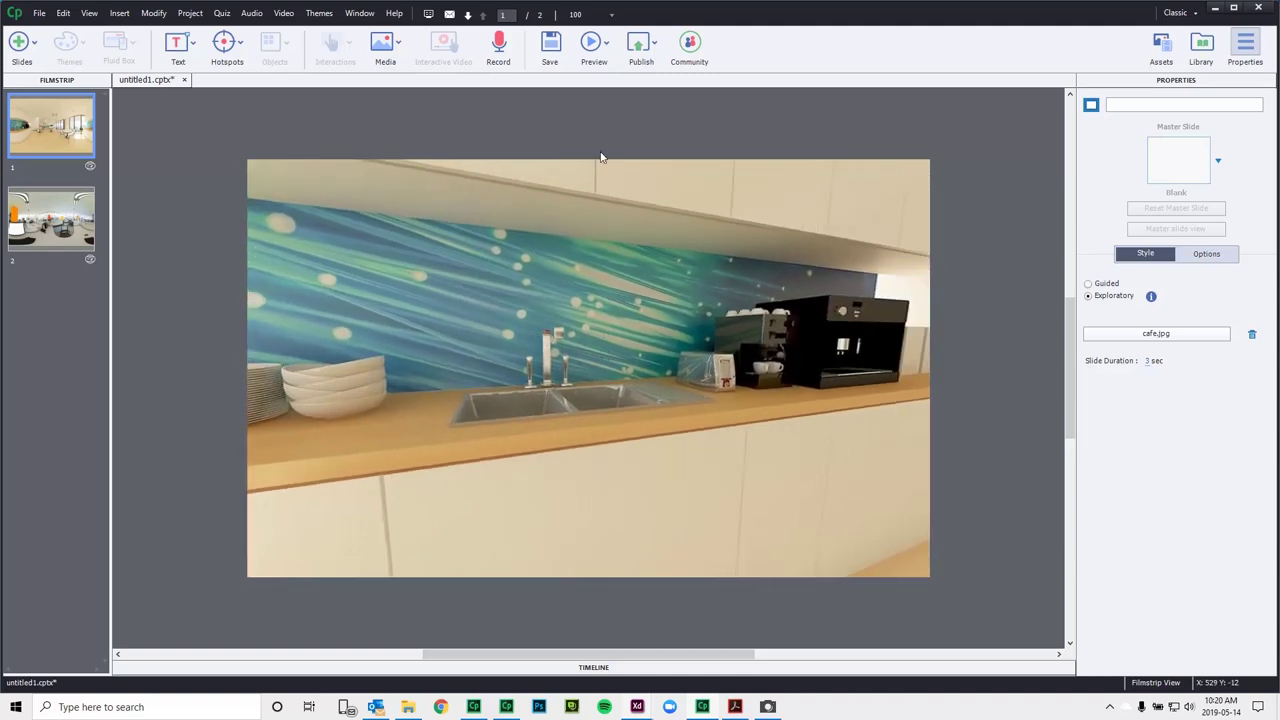
left_click(224, 42)
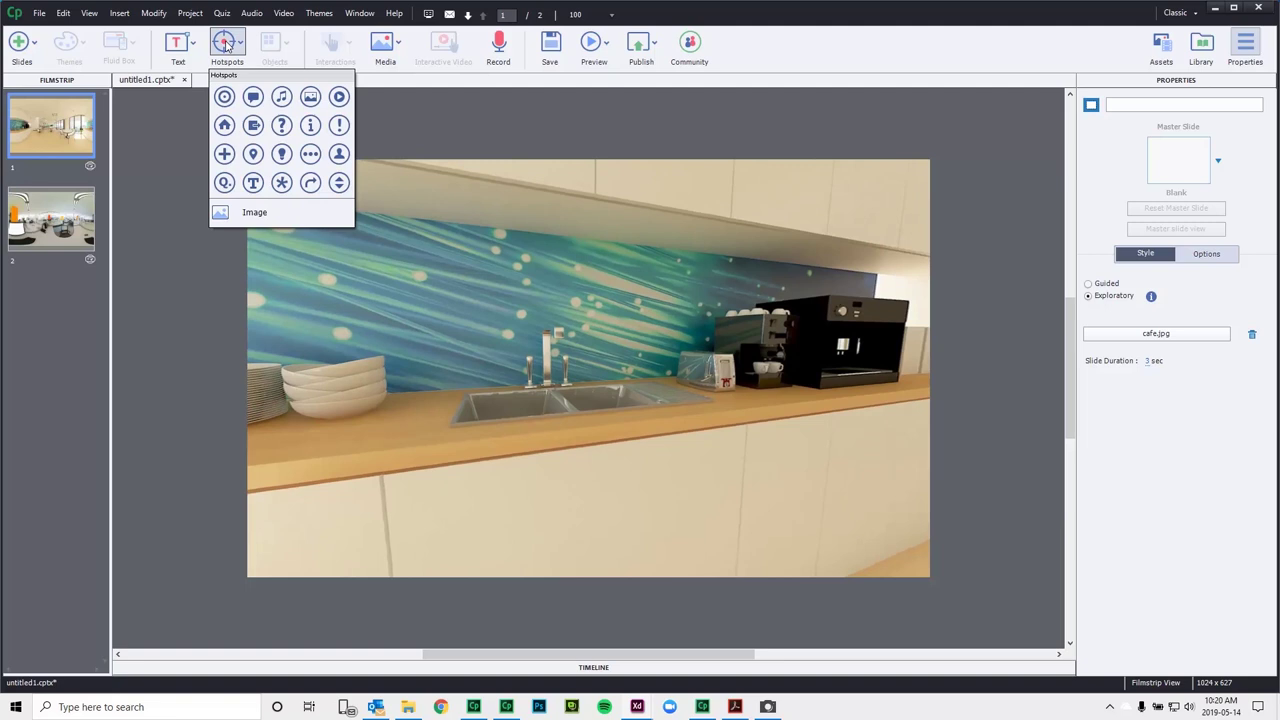
left_click(223, 100)
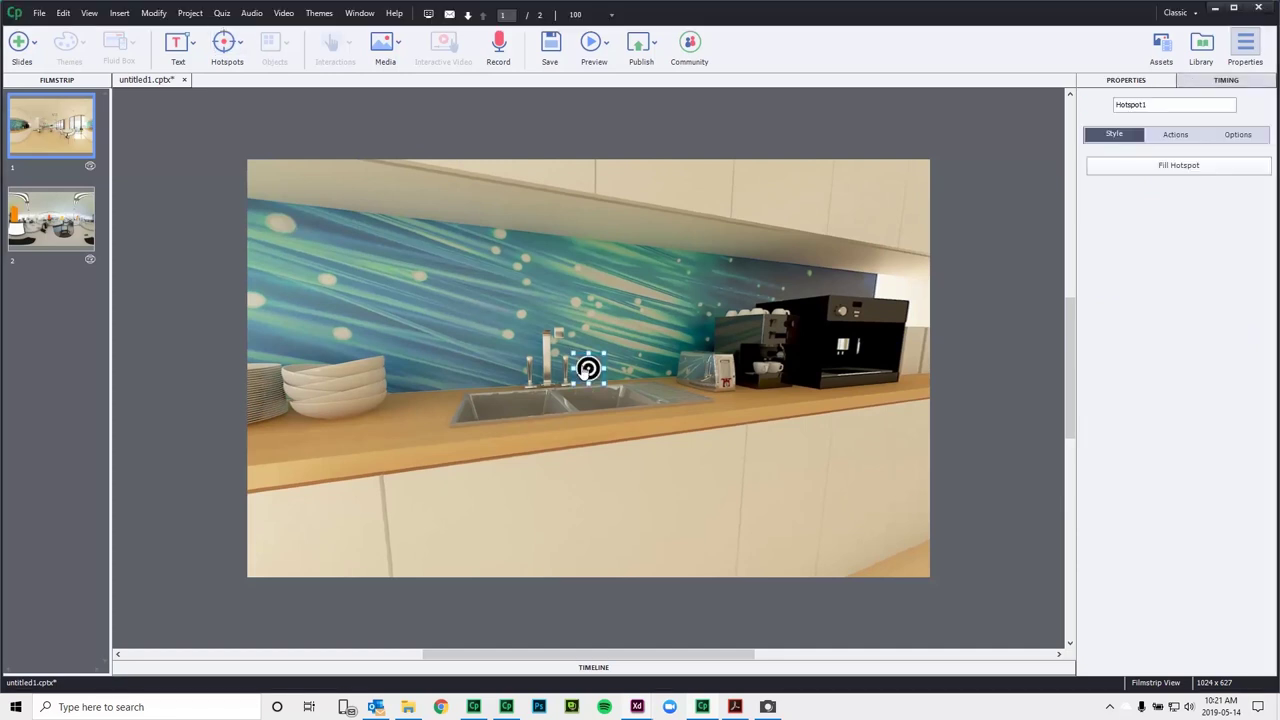
left_click_drag(589, 371, 466, 323)
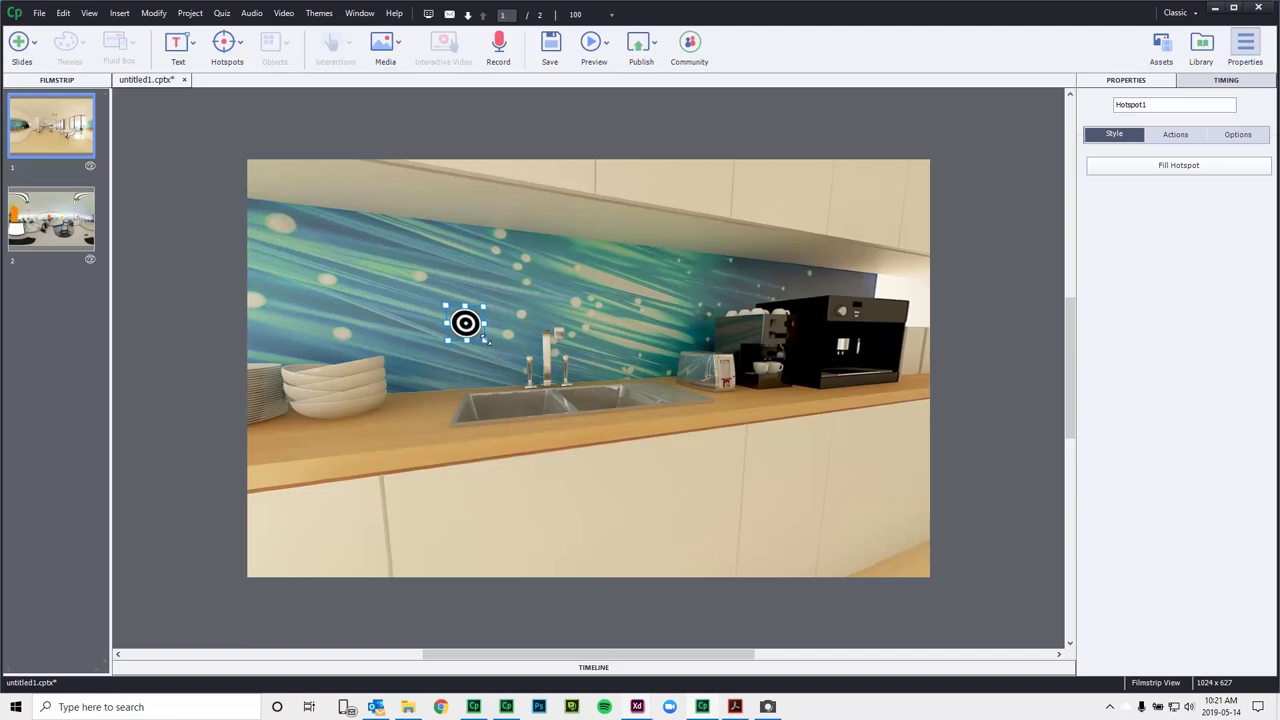
left_click_drag(485, 338, 499, 359)
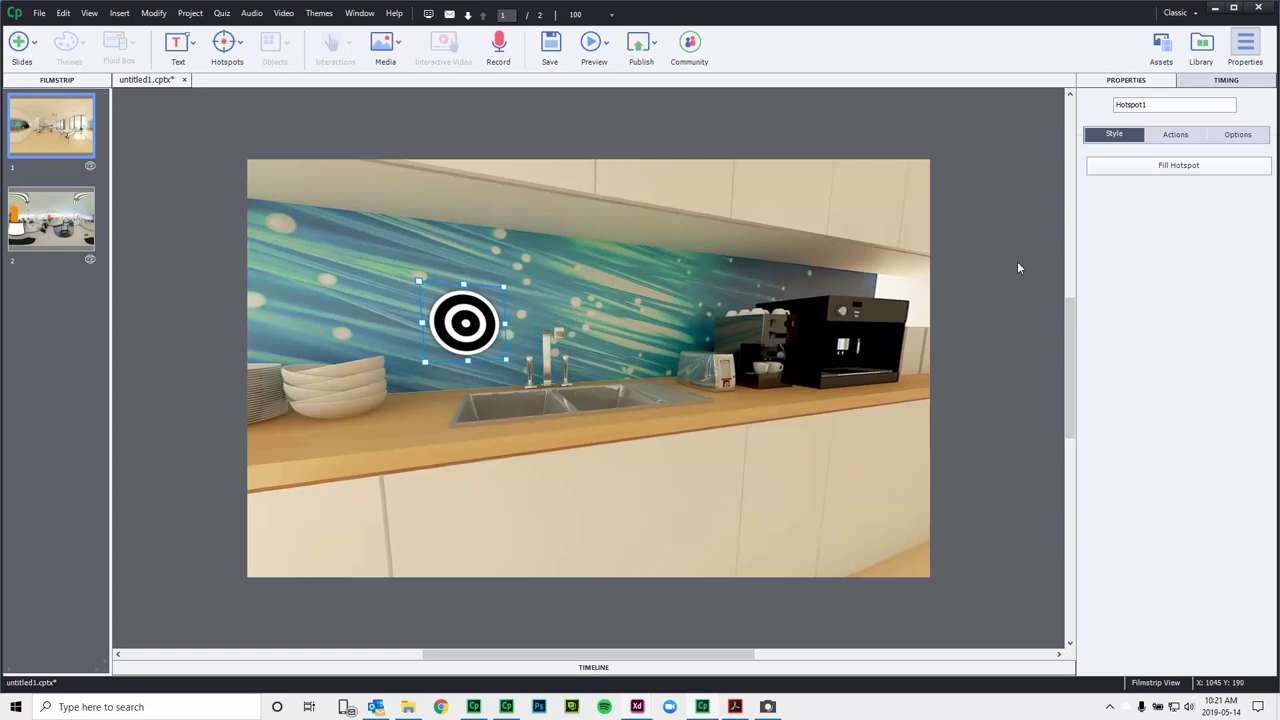
- Make the enlarged hotspot display the text "Please make sure you clean the kitchen area. Wash your dishes and wipe down all surfaces."
left_click(1178, 134)
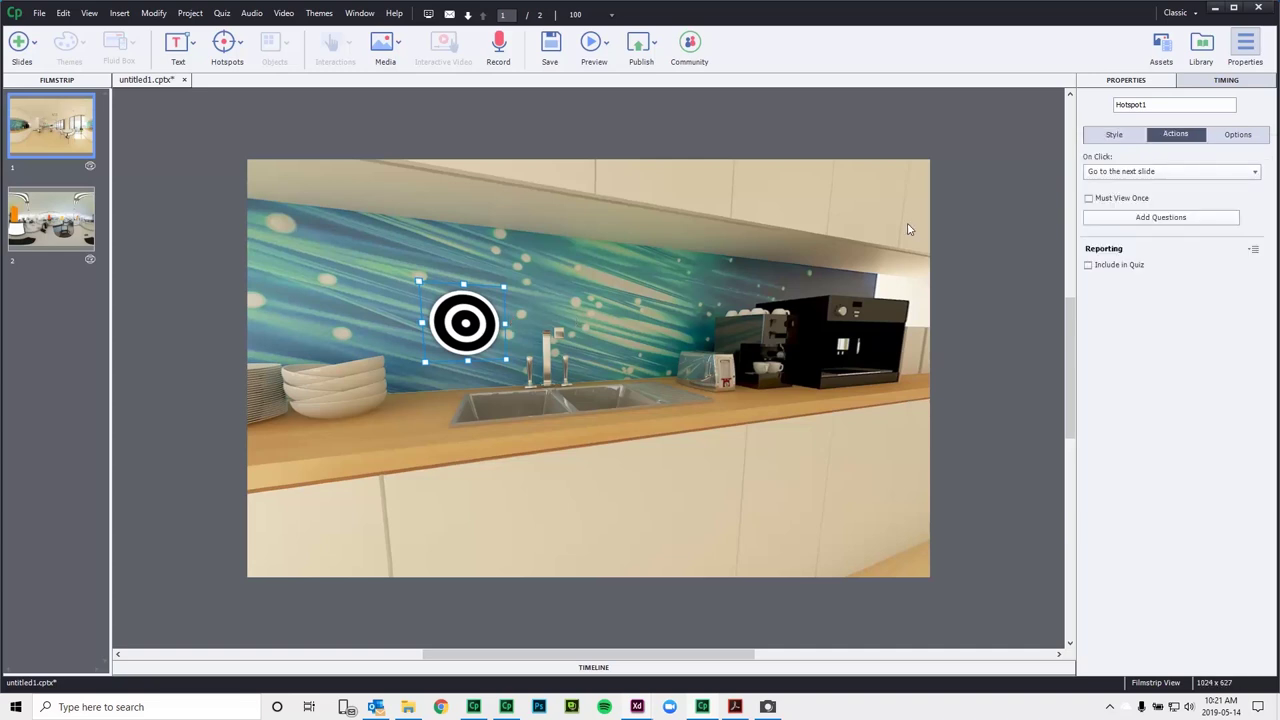
left_click(1134, 172)
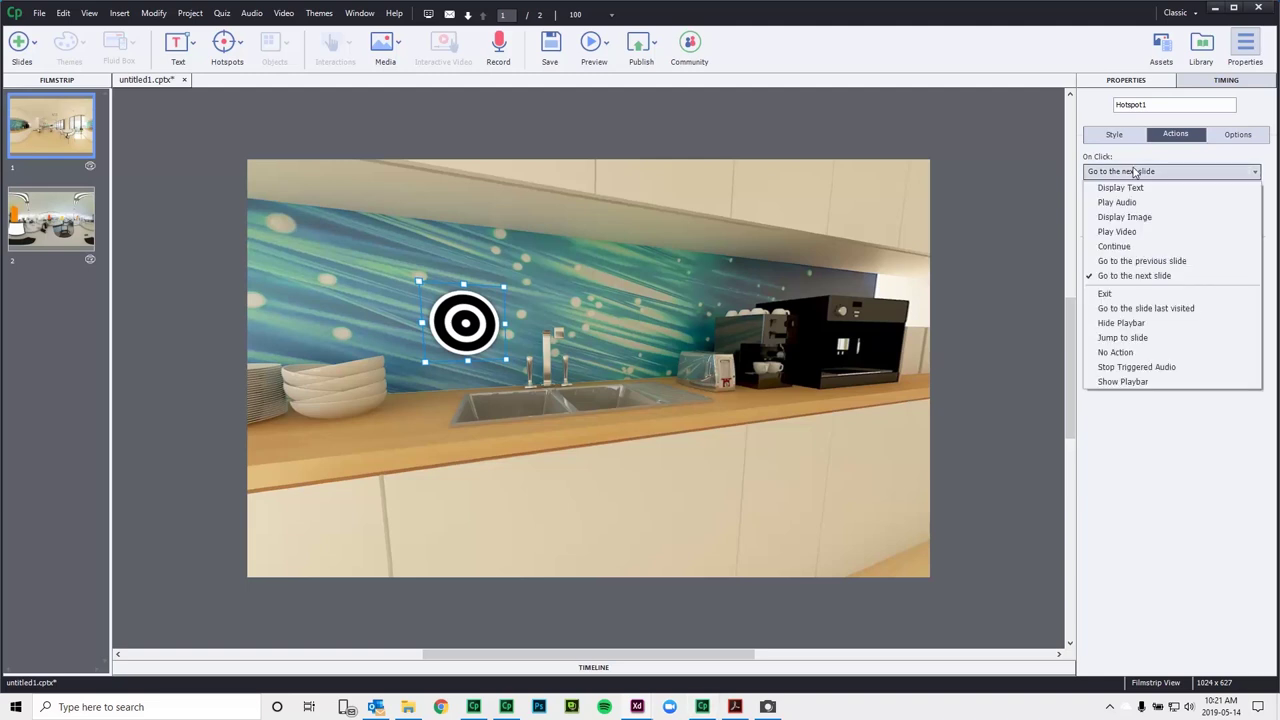
left_click(1136, 188)
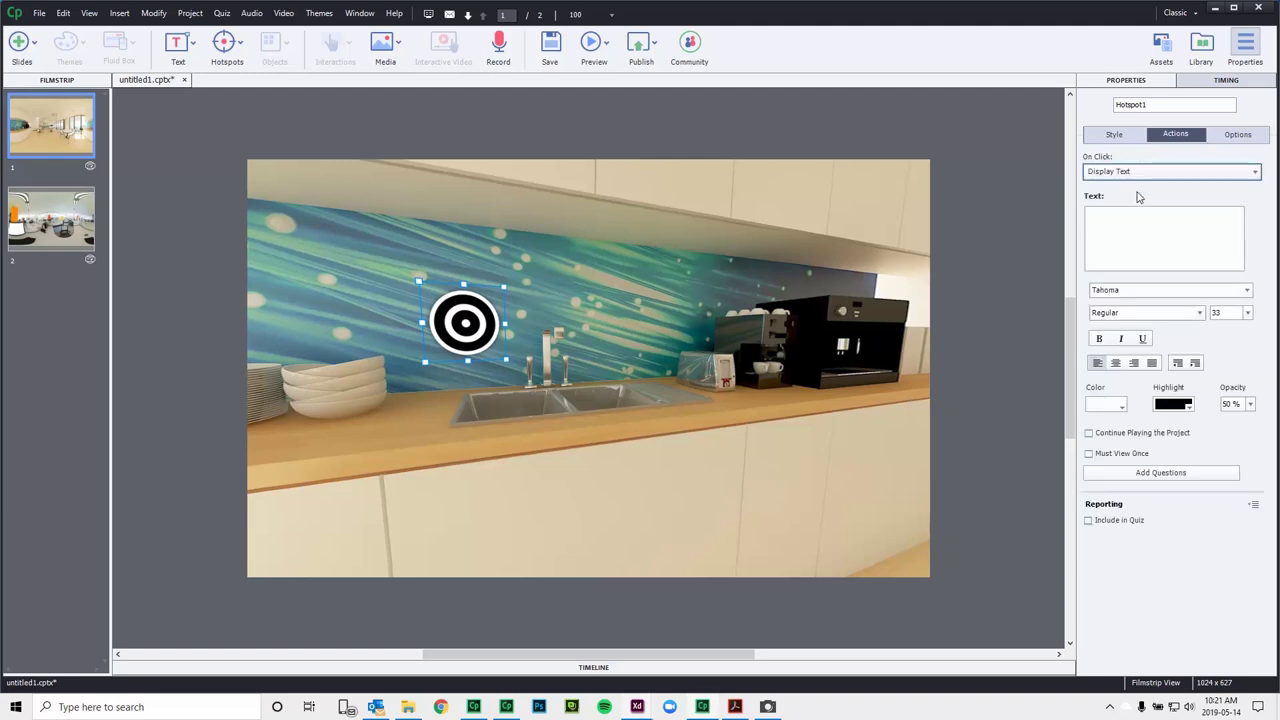
left_click(1106, 219)
type("Please make sure you clean the kitchen area. Wash your dishes and wipe down all surfaces.")
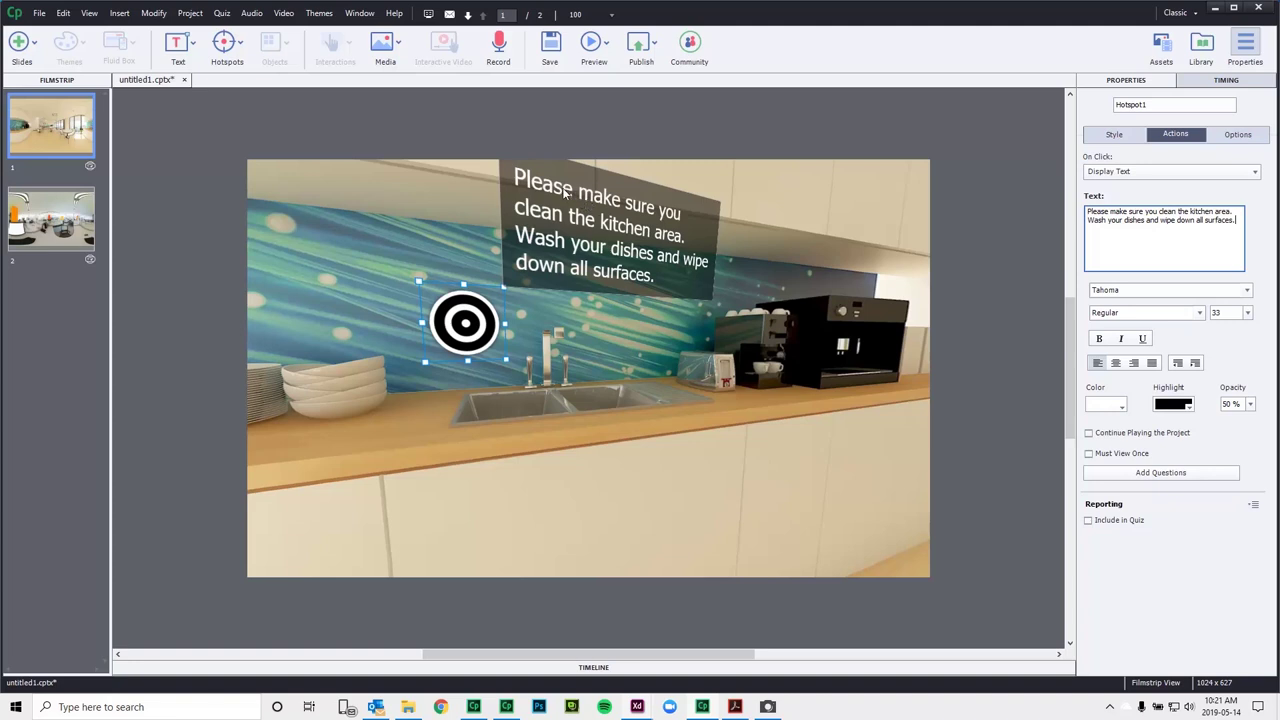
- Try other fonts such as Tempus Sans ITC, System and Symbol on the hotspot's display text
left_click(1126, 290)
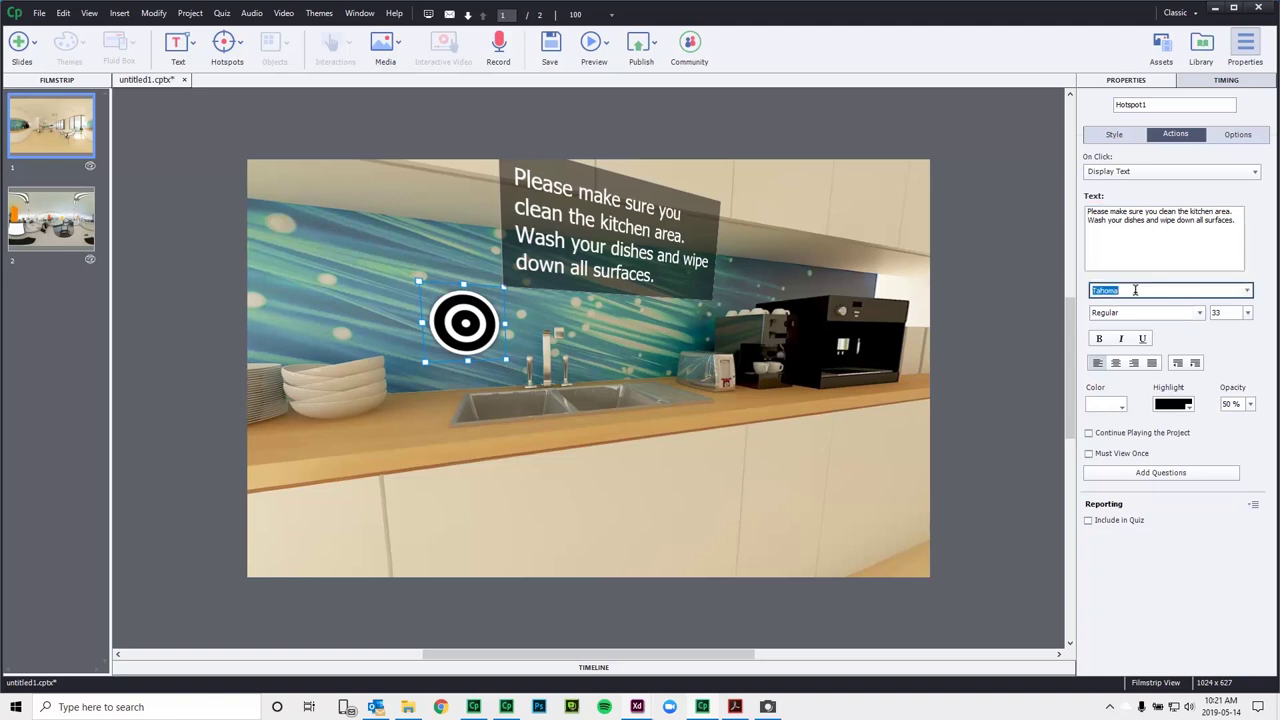
key("Down")
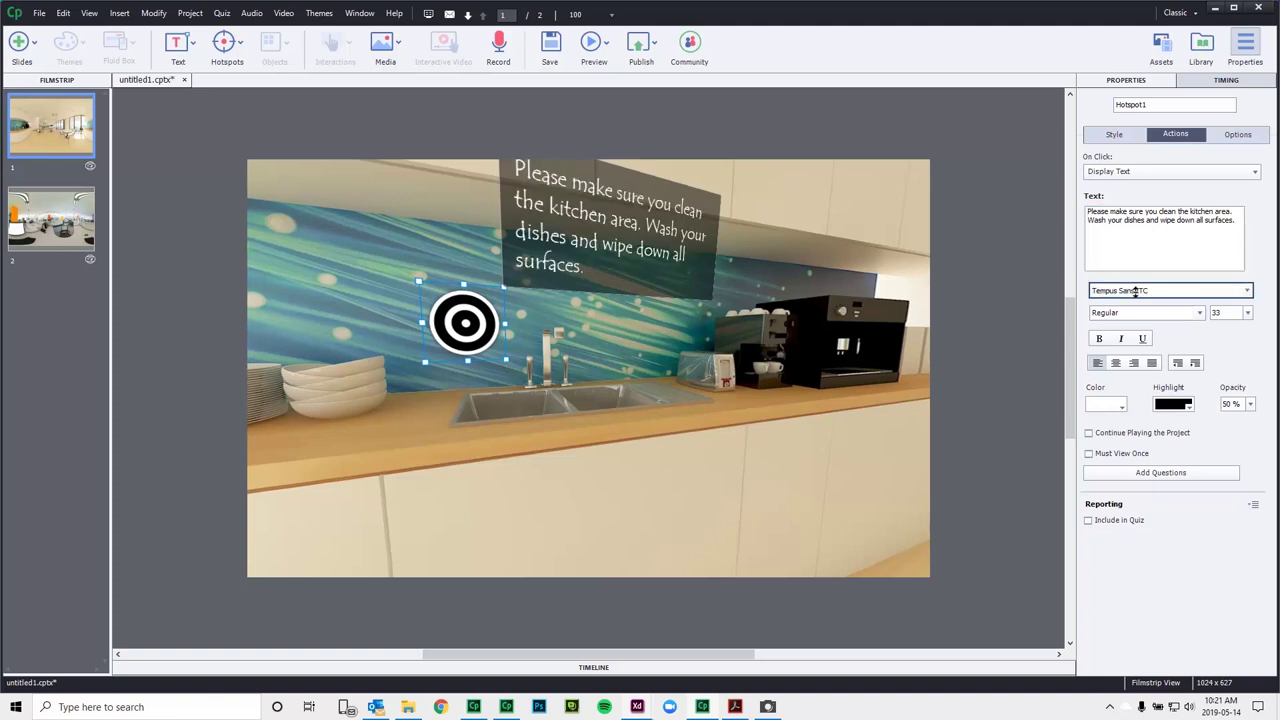
key("Up")
key("Up")
key("Up")
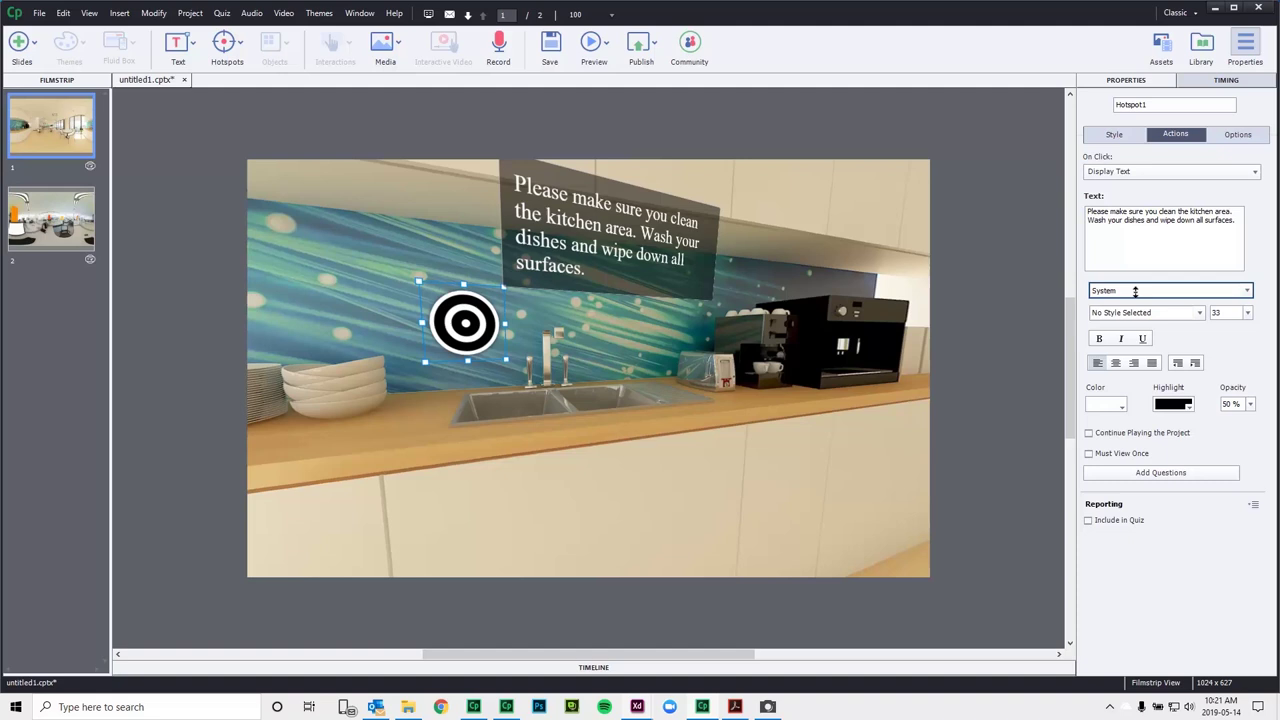
key("Down")
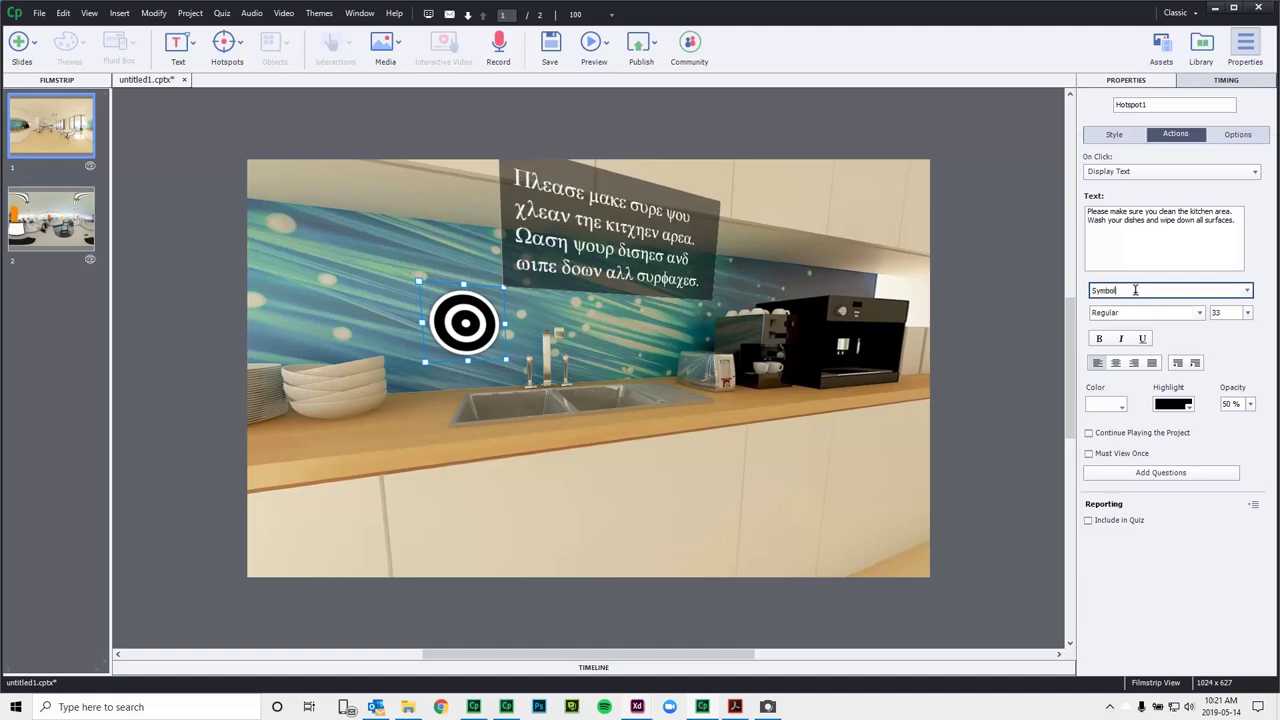
- Set the hotspot's display text to the Arial font at size 28
double_click(1140, 290)
type("Arial")
key("Tab")
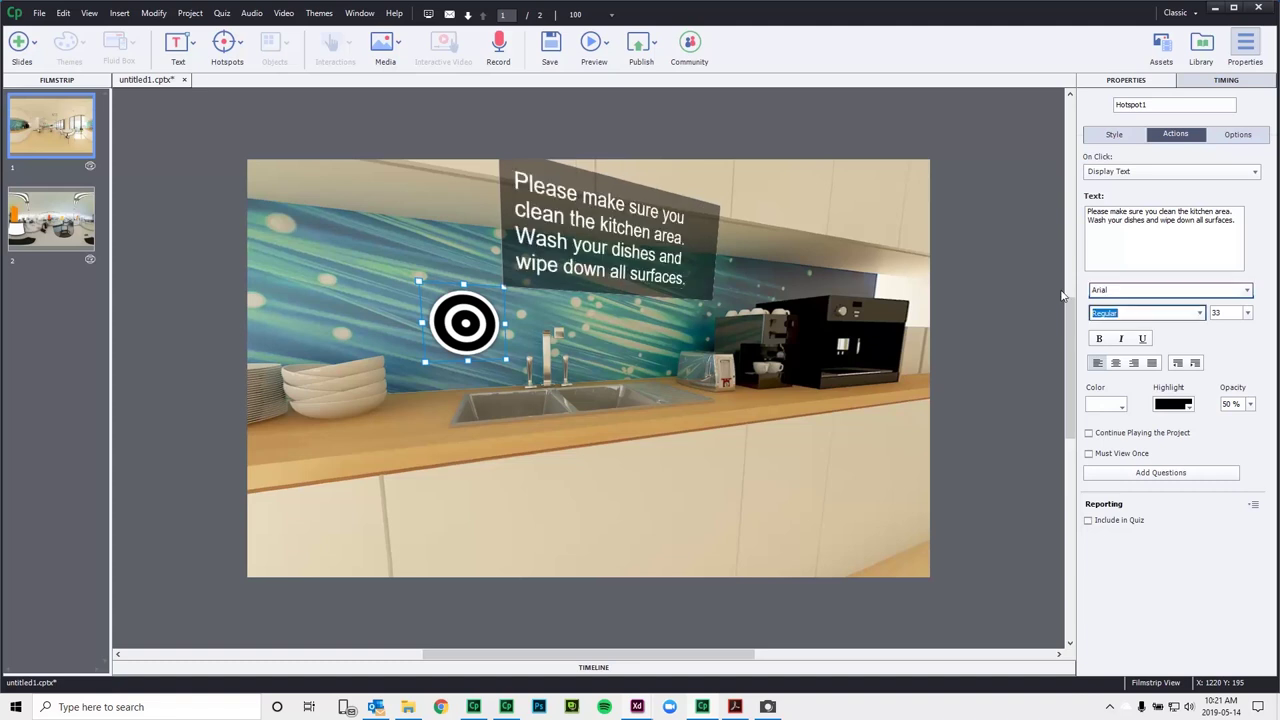
left_click(1247, 313)
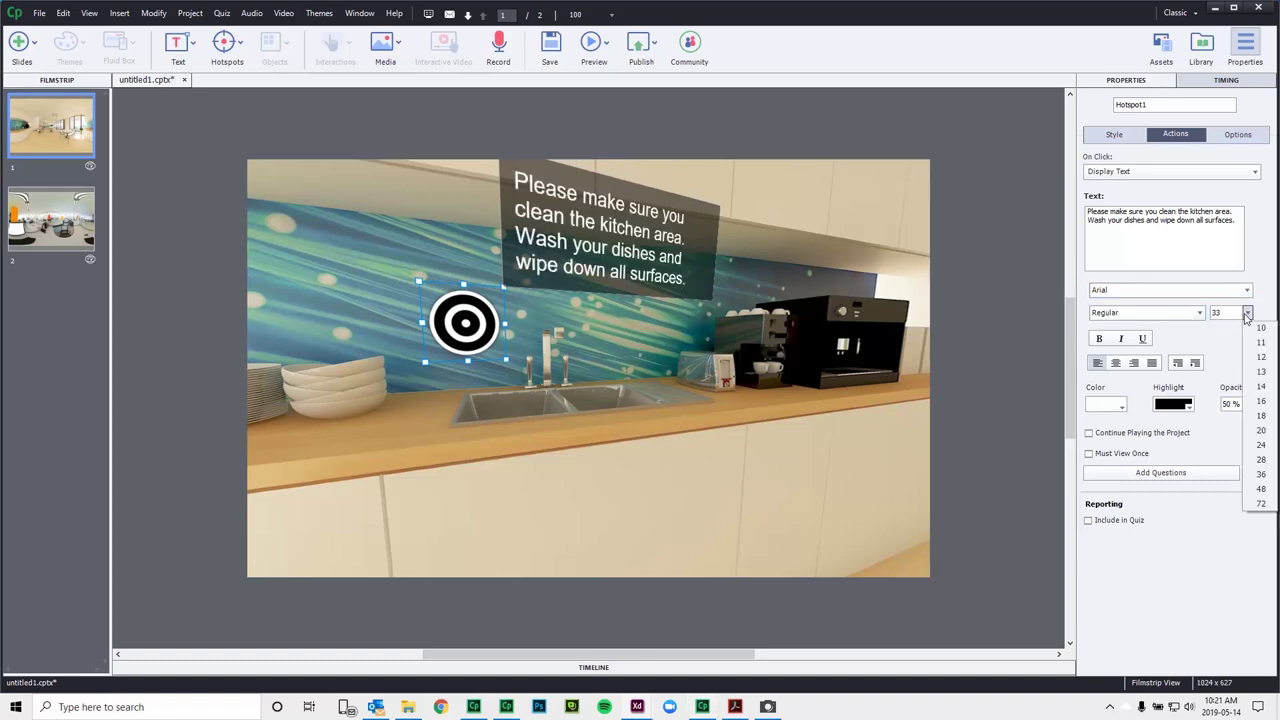
left_click(1266, 459)
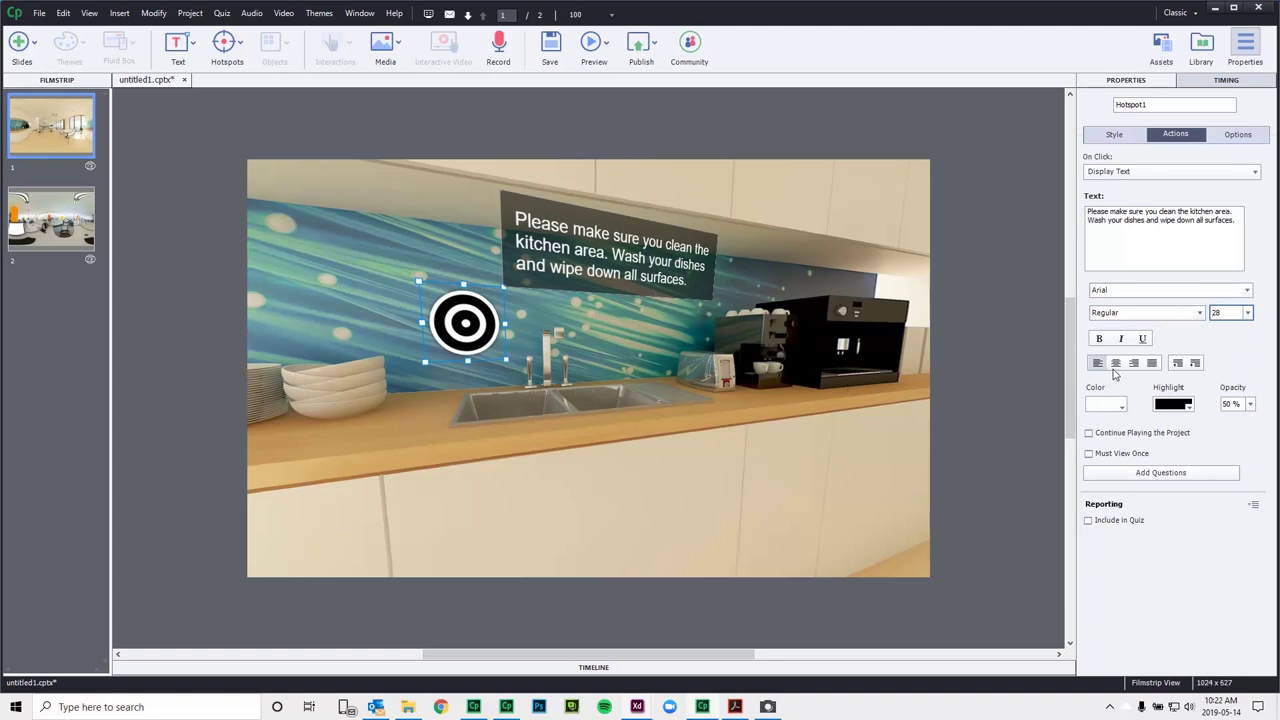
- Center the hotspot's display text and format it in black on a white highlight at 100% opacity
left_click(1116, 363)
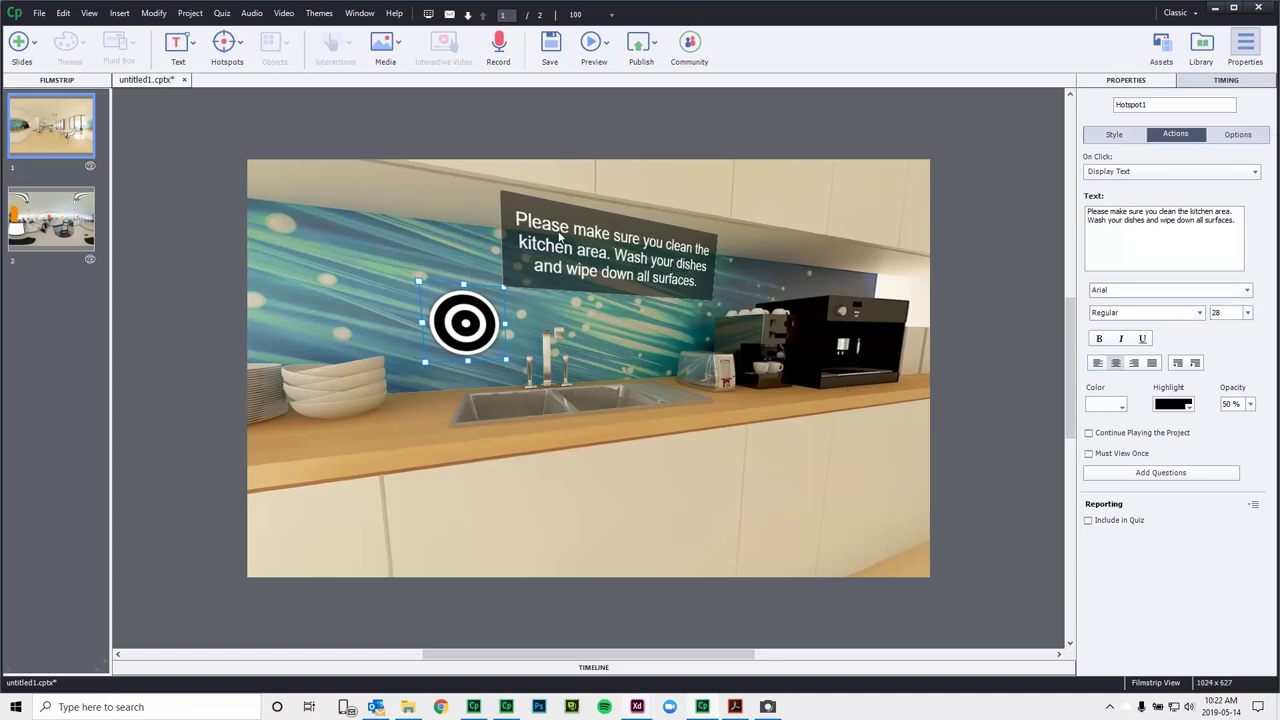
left_click(1112, 405)
left_click(1062, 458)
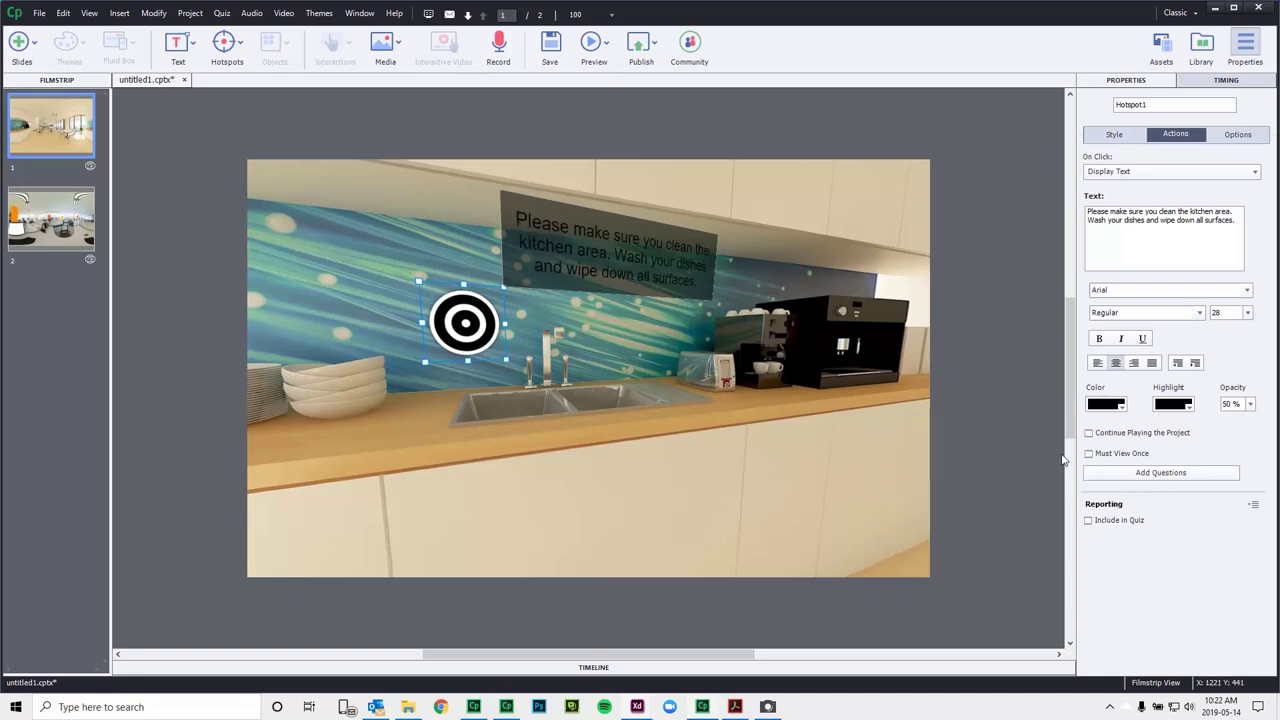
left_click(1168, 405)
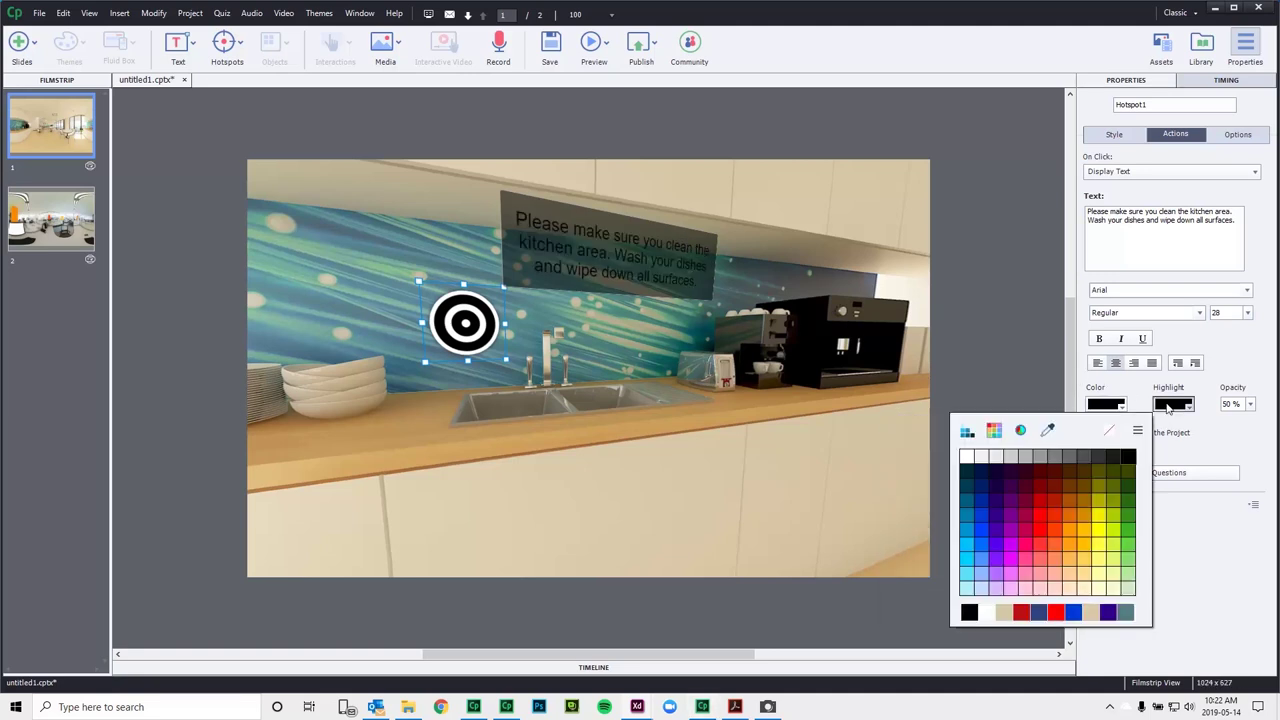
left_click(966, 457)
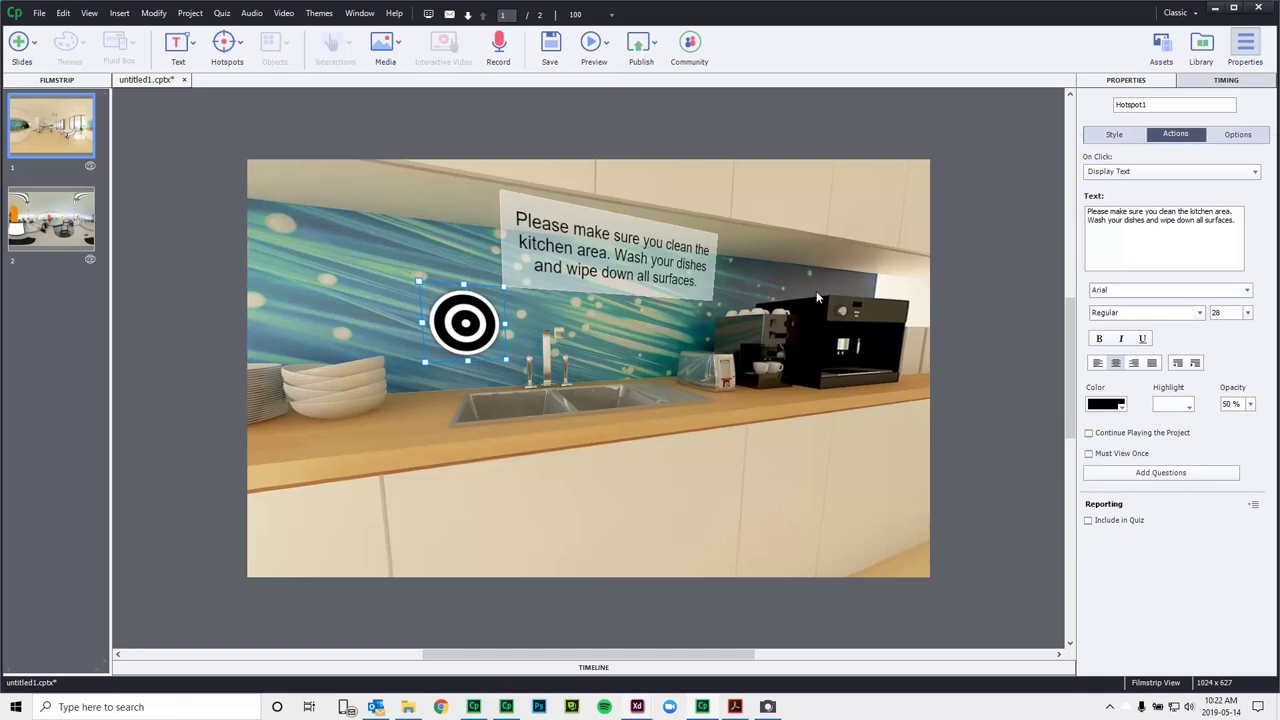
left_click(1249, 404)
left_click(1240, 573)
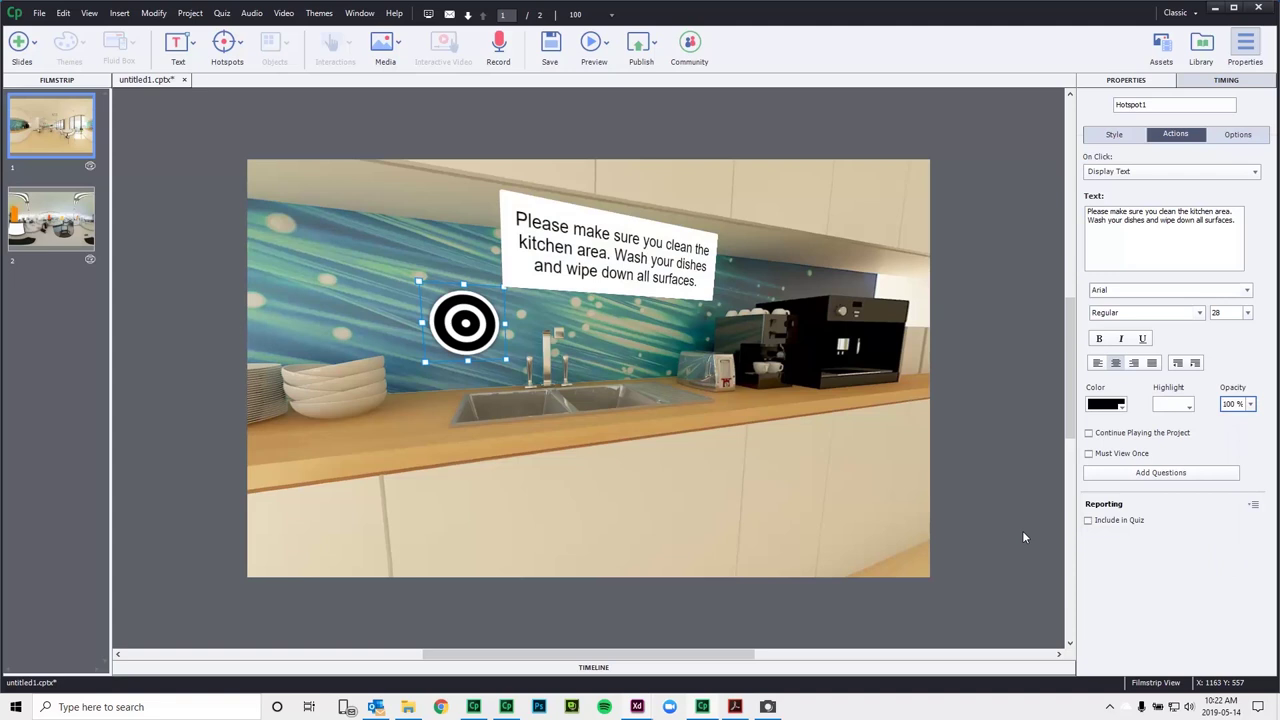
- Set the kitchen hotspot to continue playing the project, be viewed at least once, and be included in the quiz
left_click(1131, 436)
left_click(1090, 523)
left_click(1090, 523)
left_click(1090, 522)
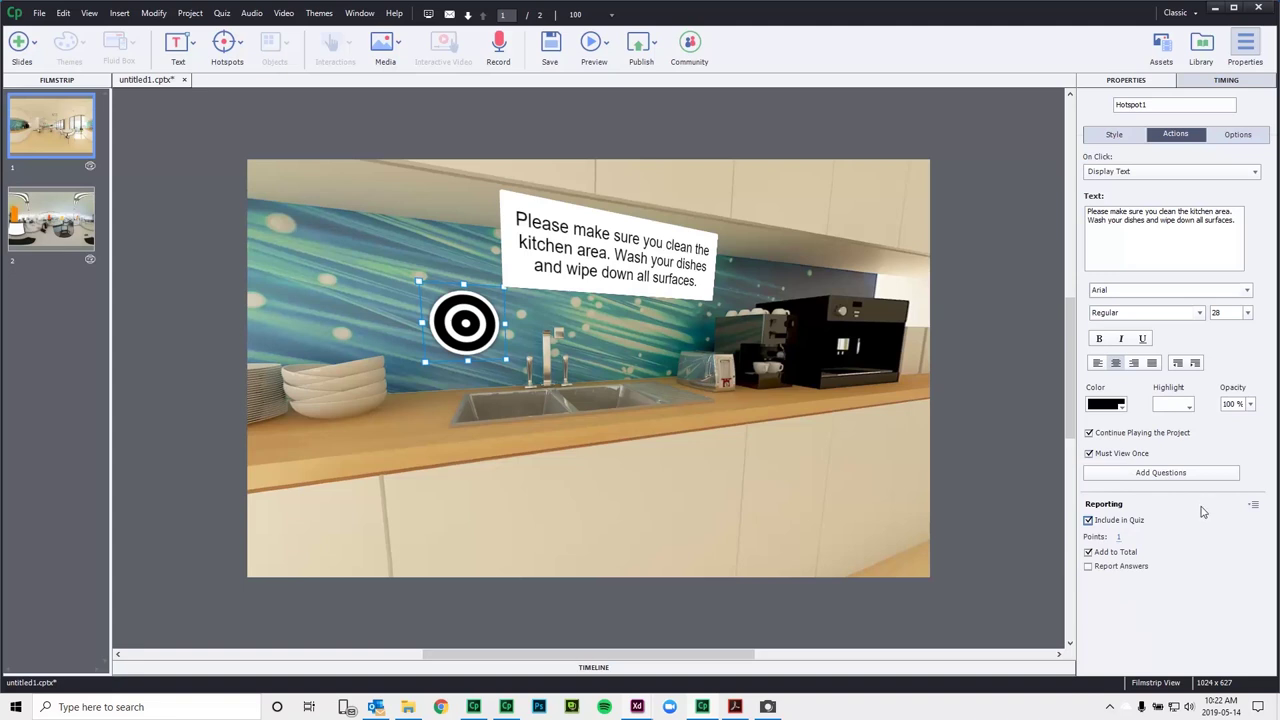
- Enable answer reporting for the kitchen hotspot with the interaction ID KitchenSink
left_click(1089, 567)
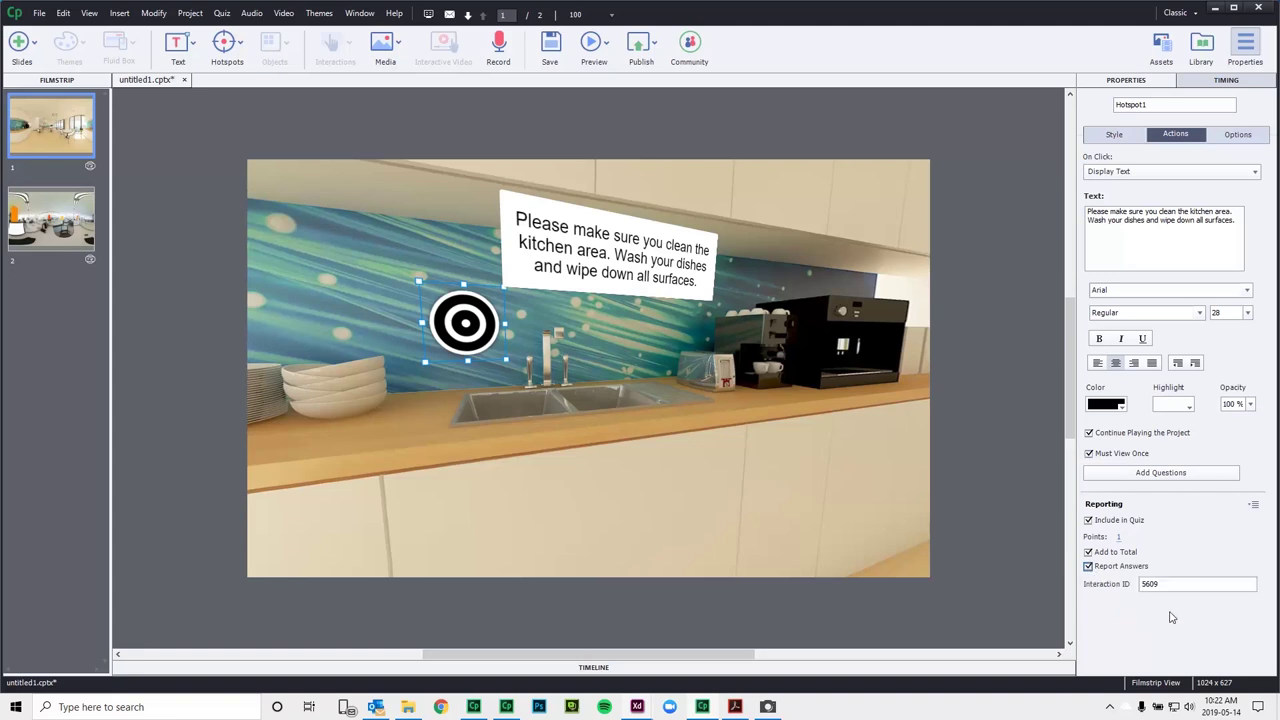
double_click(1172, 584)
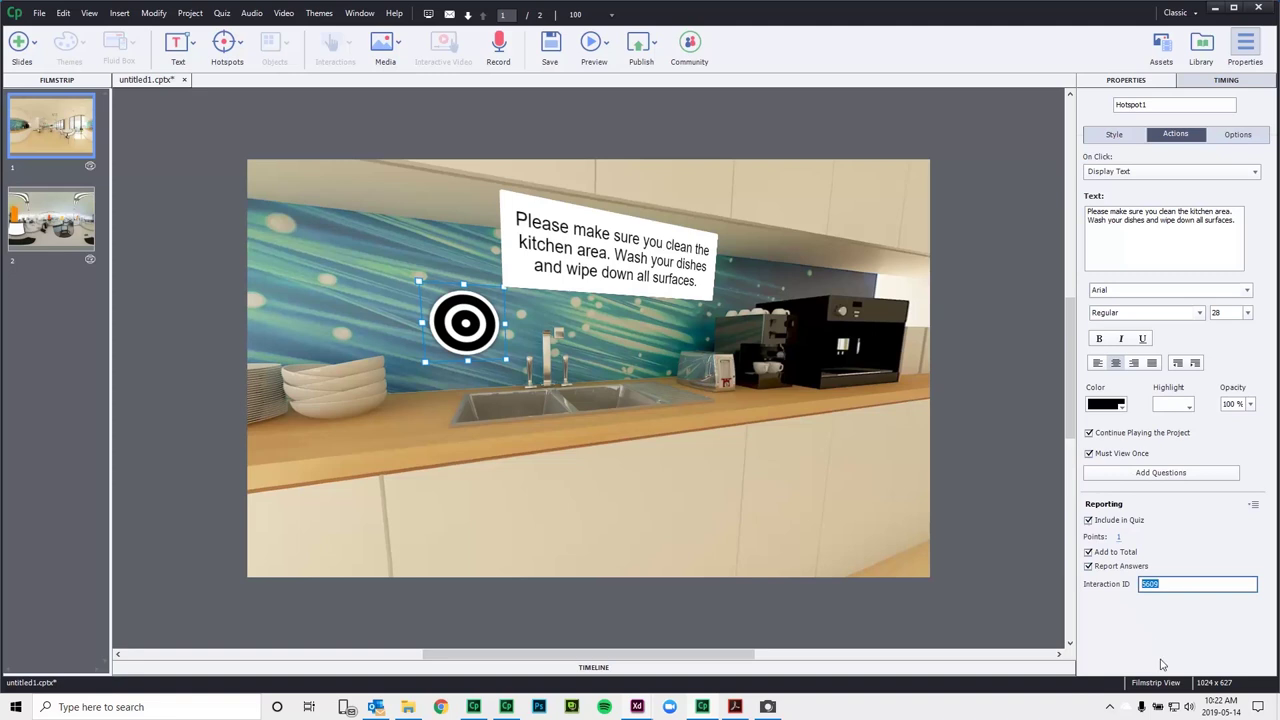
type("KitchenSink")
- Add an enlarged play-icon hotspot to the middle of the computer monitor on slide 2
left_click(38, 232)
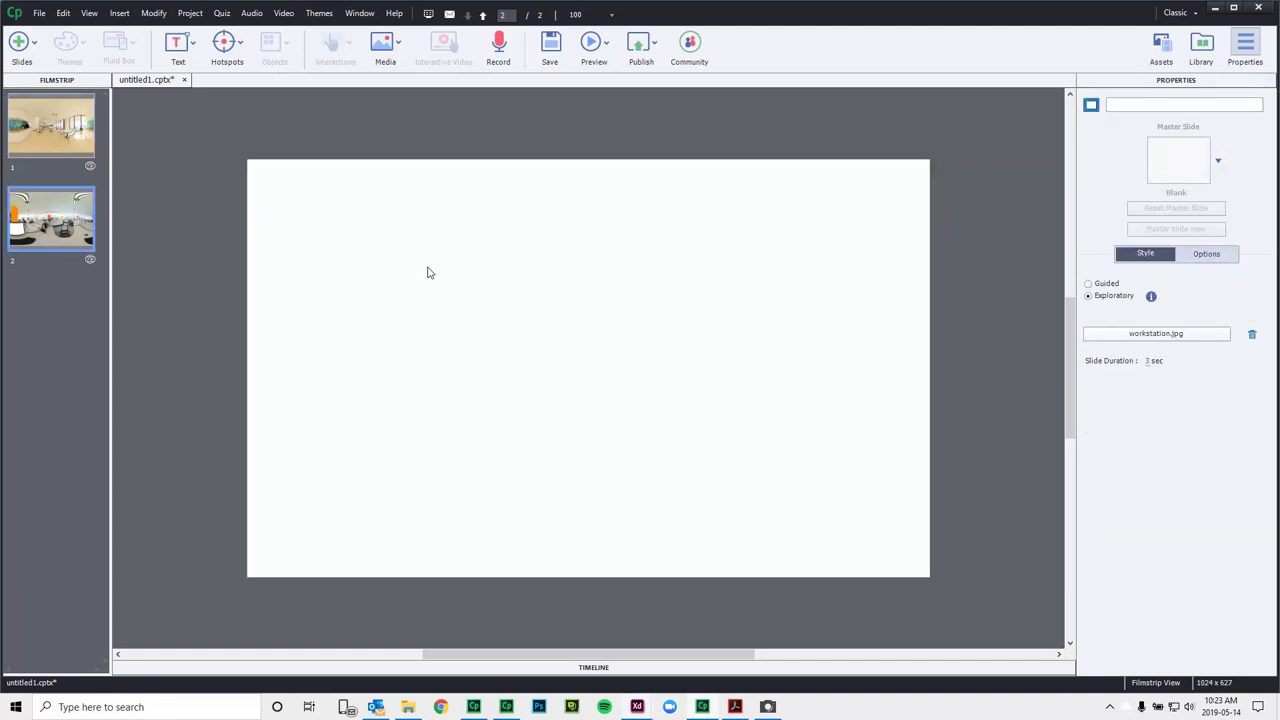
left_click_drag(675, 291, 789, 217)
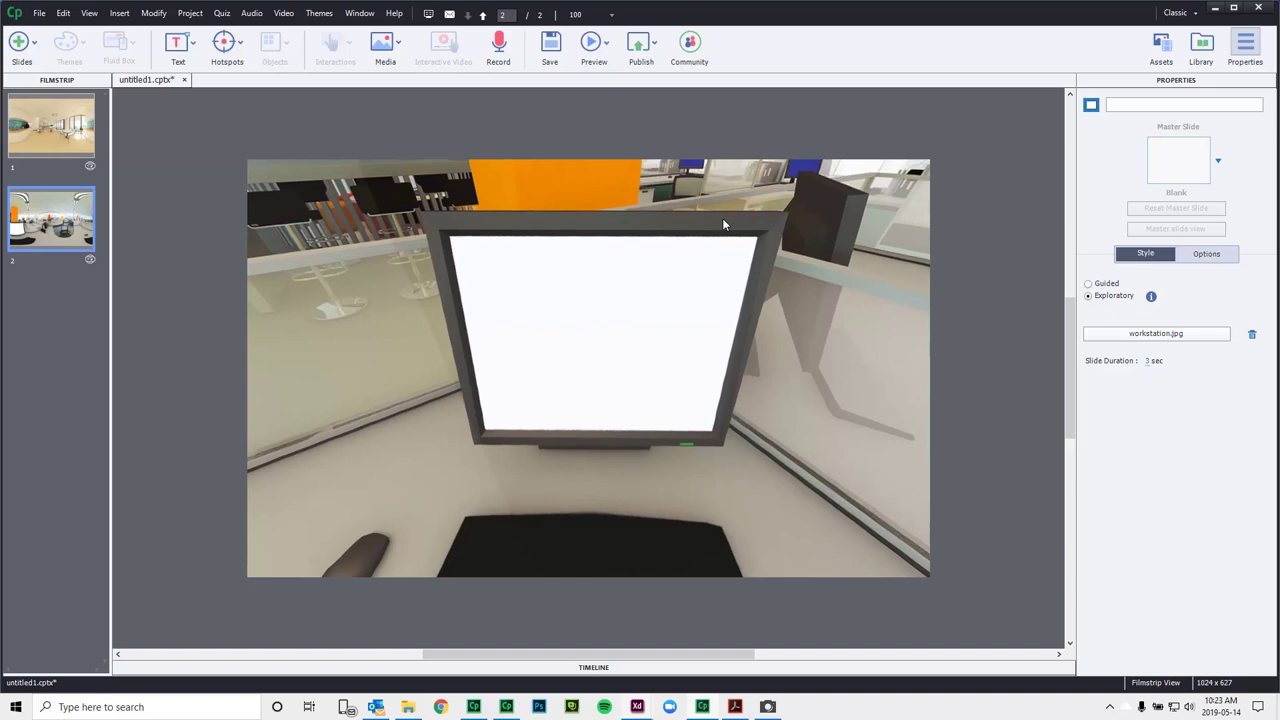
left_click(239, 48)
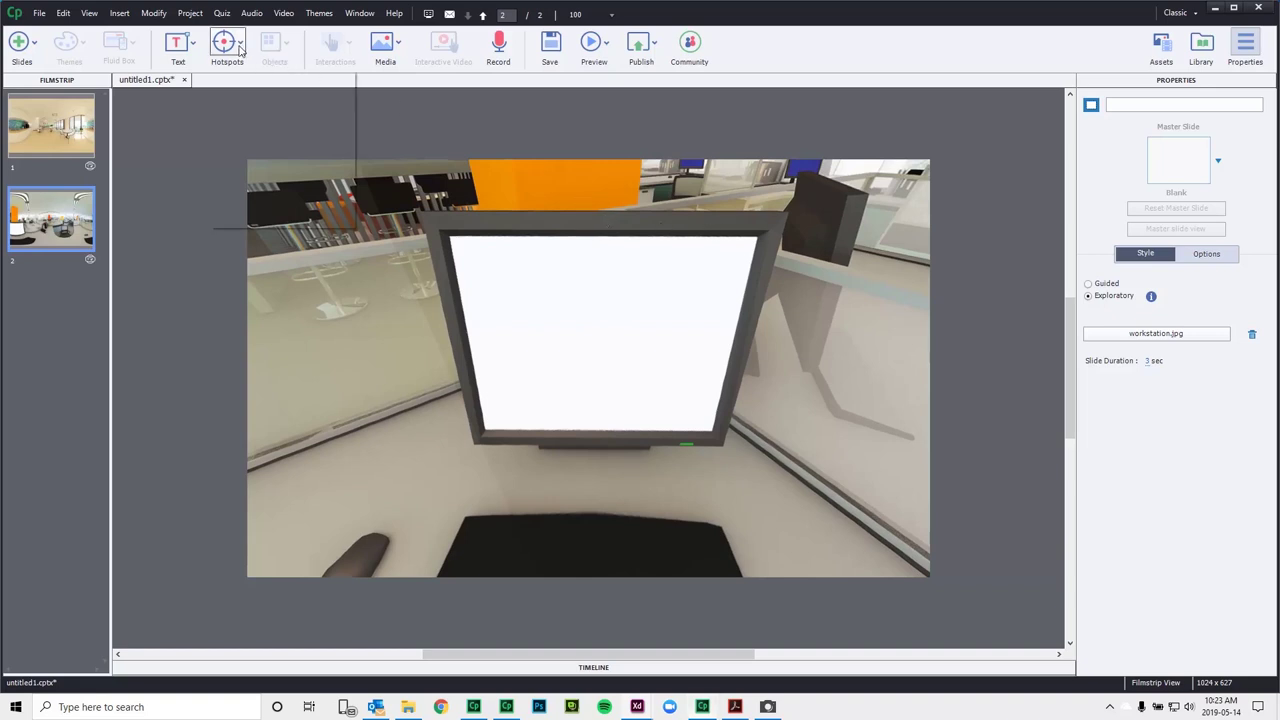
left_click(339, 96)
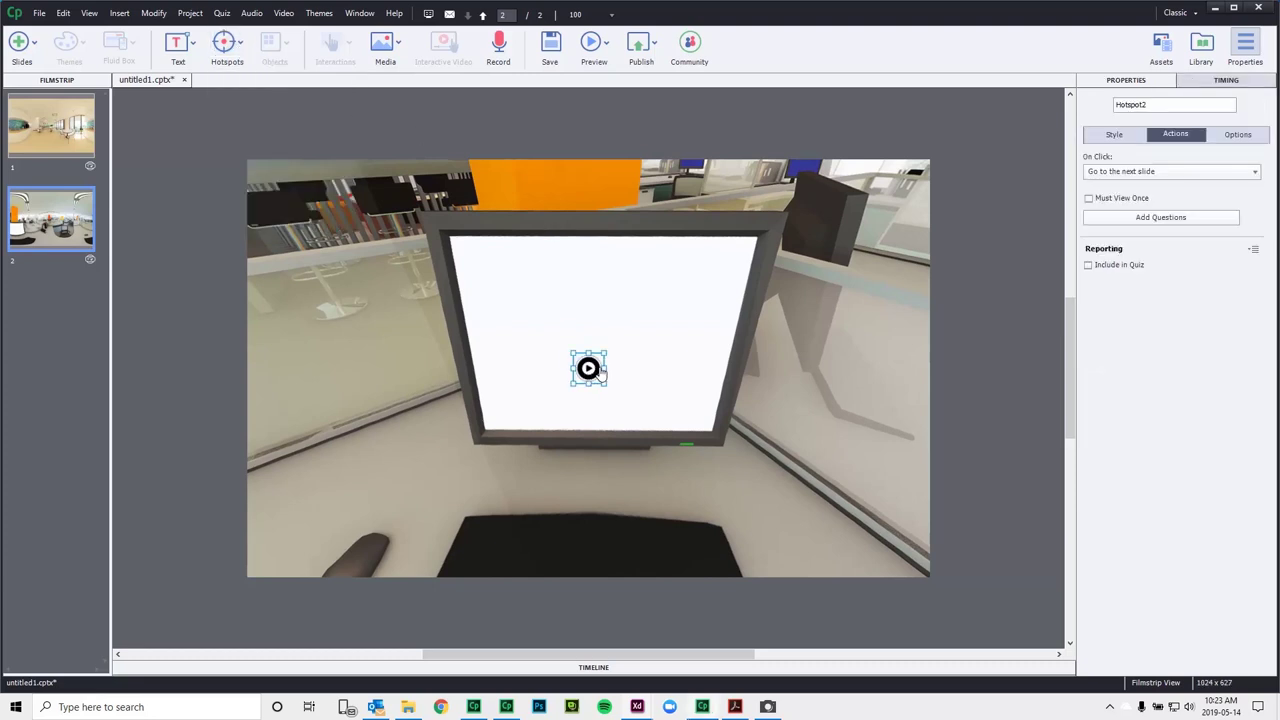
left_click_drag(591, 354, 645, 367)
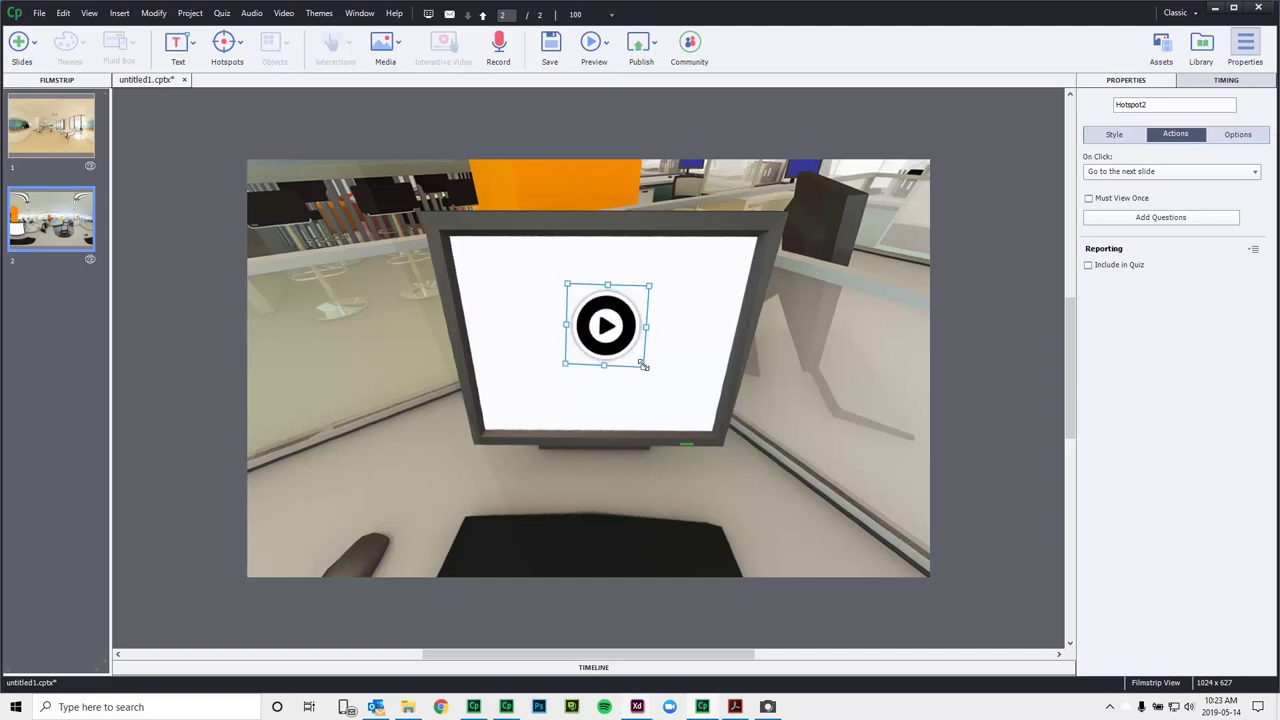
- Make the monitor hotspot play video.mp4 from the Desktop when clicked
left_click(1147, 173)
key("Escape")
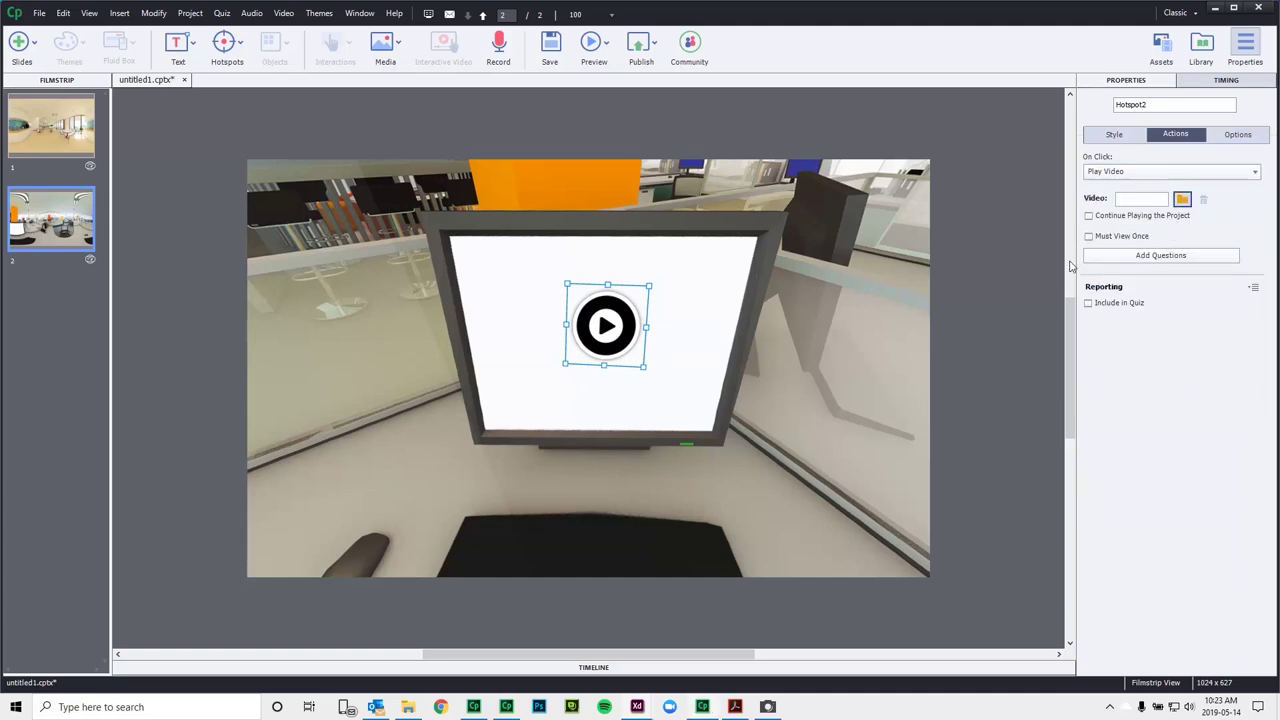
left_click(158, 163)
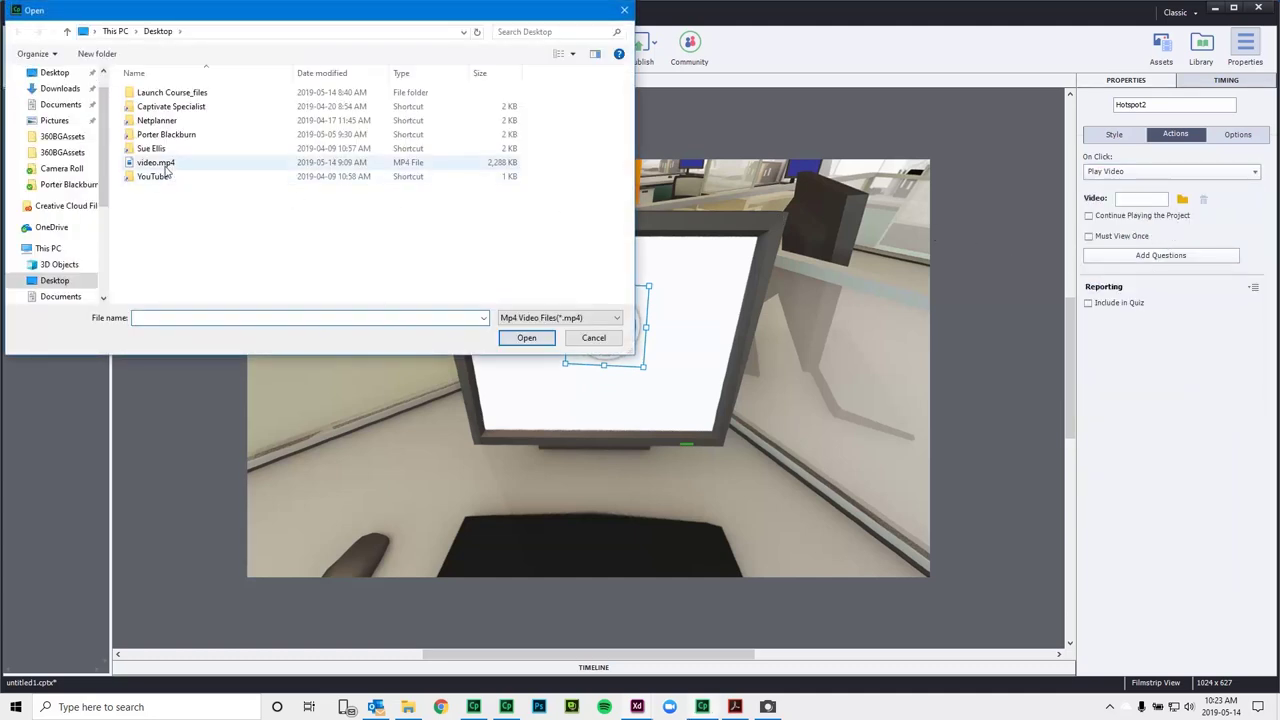
left_click(524, 338)
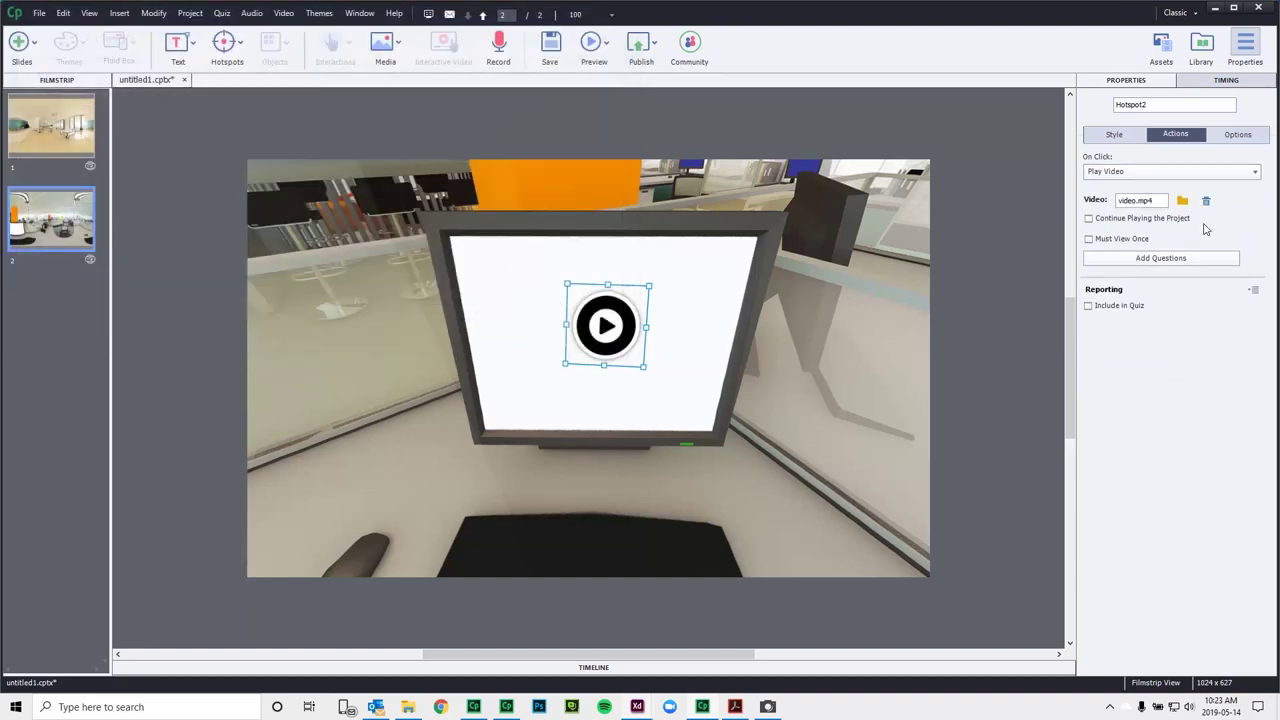
- Set the monitor hotspot to continue playing the project and require viewing once, leaving it out of the quiz
left_click(1104, 221)
left_click(1089, 310)
left_click(1089, 310)
- Preview the whole project and check the kitchen hotspot's text display, closing its text box when done
left_click(606, 46)
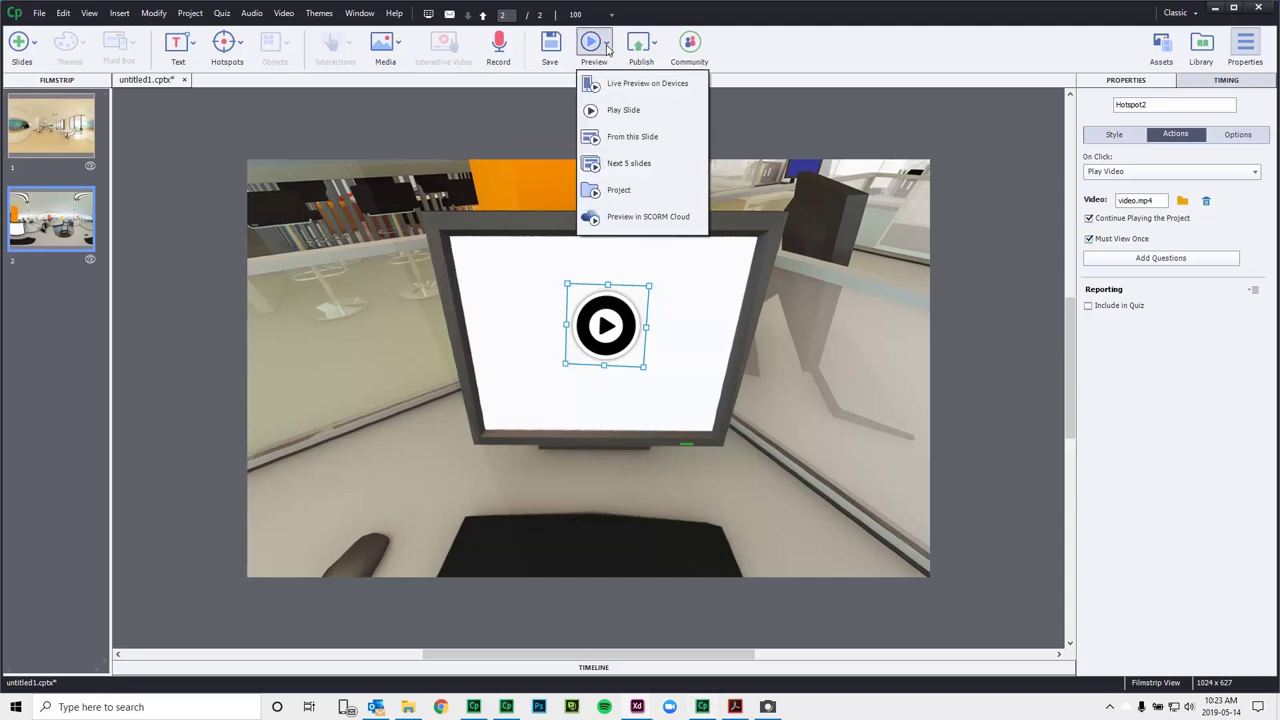
left_click(615, 190)
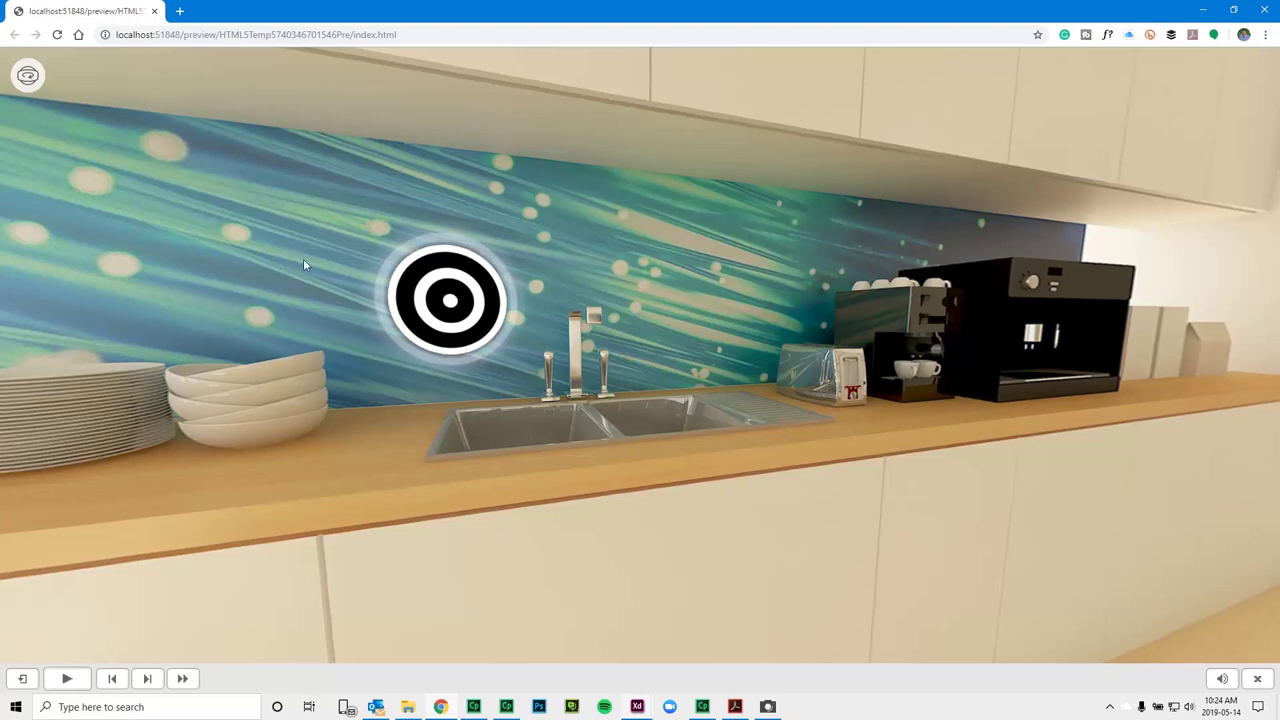
left_click_drag(291, 411, 360, 394)
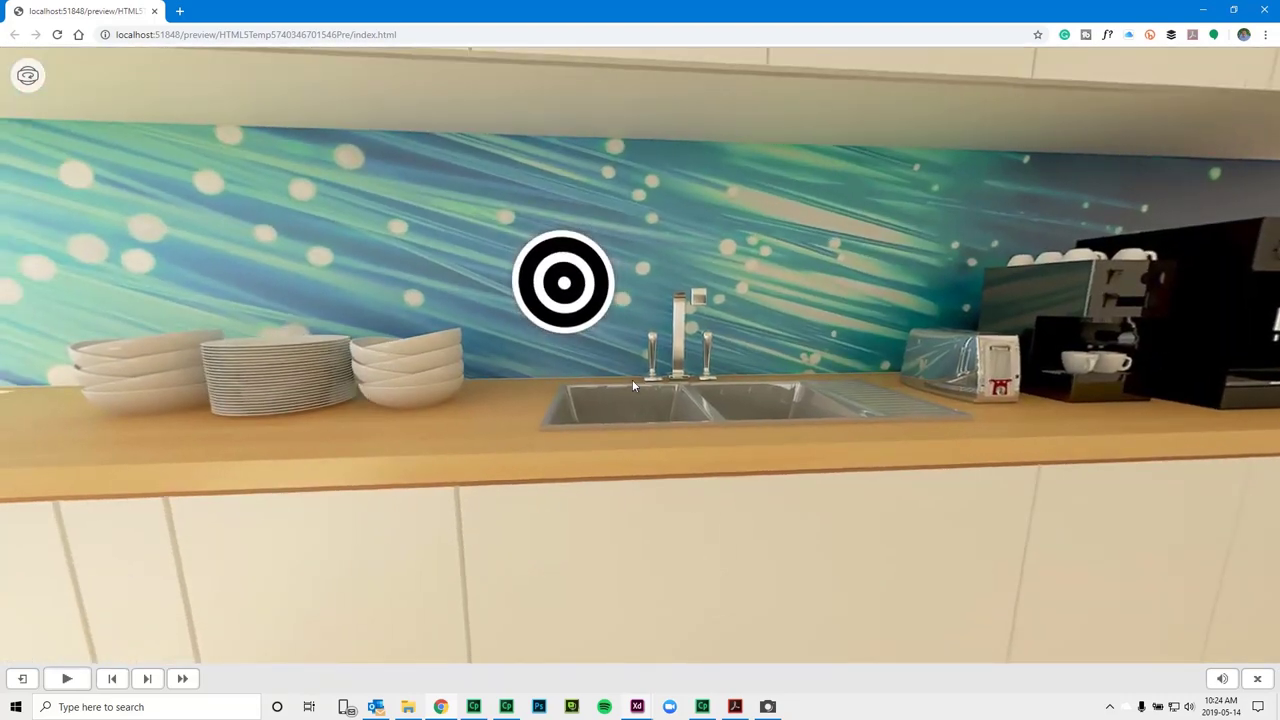
left_click_drag(632, 379, 618, 460)
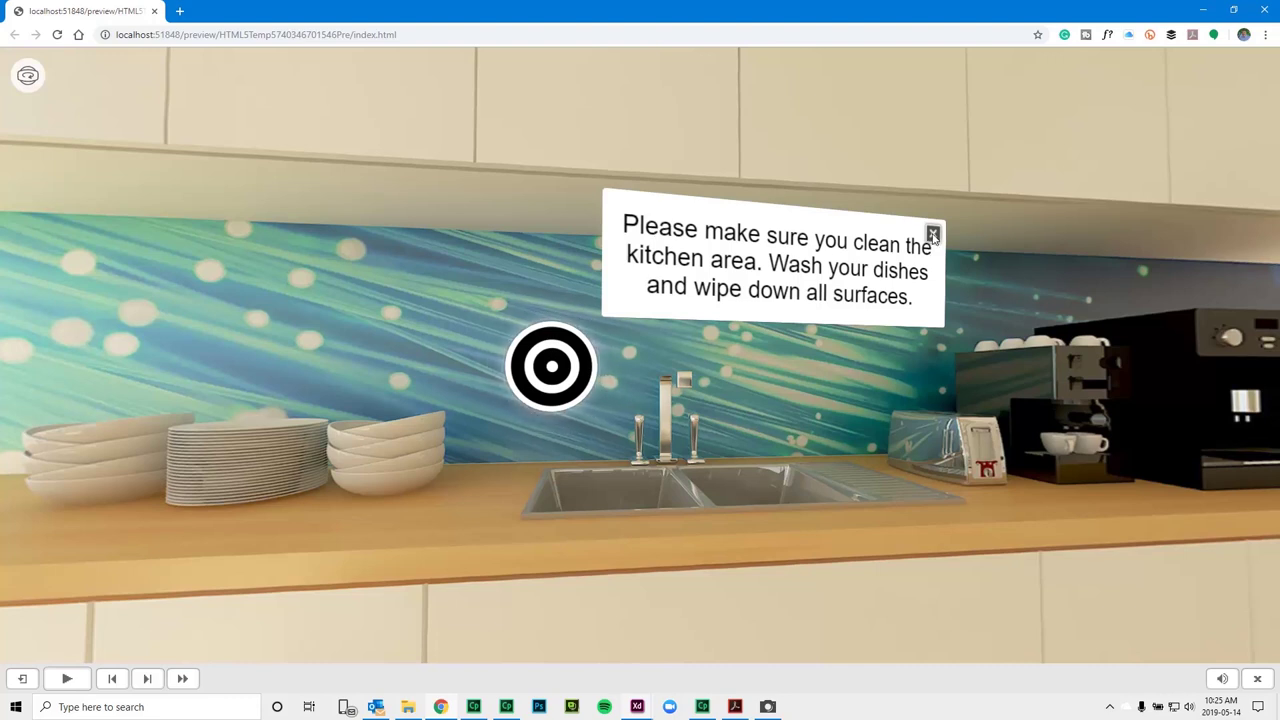
left_click(932, 235)
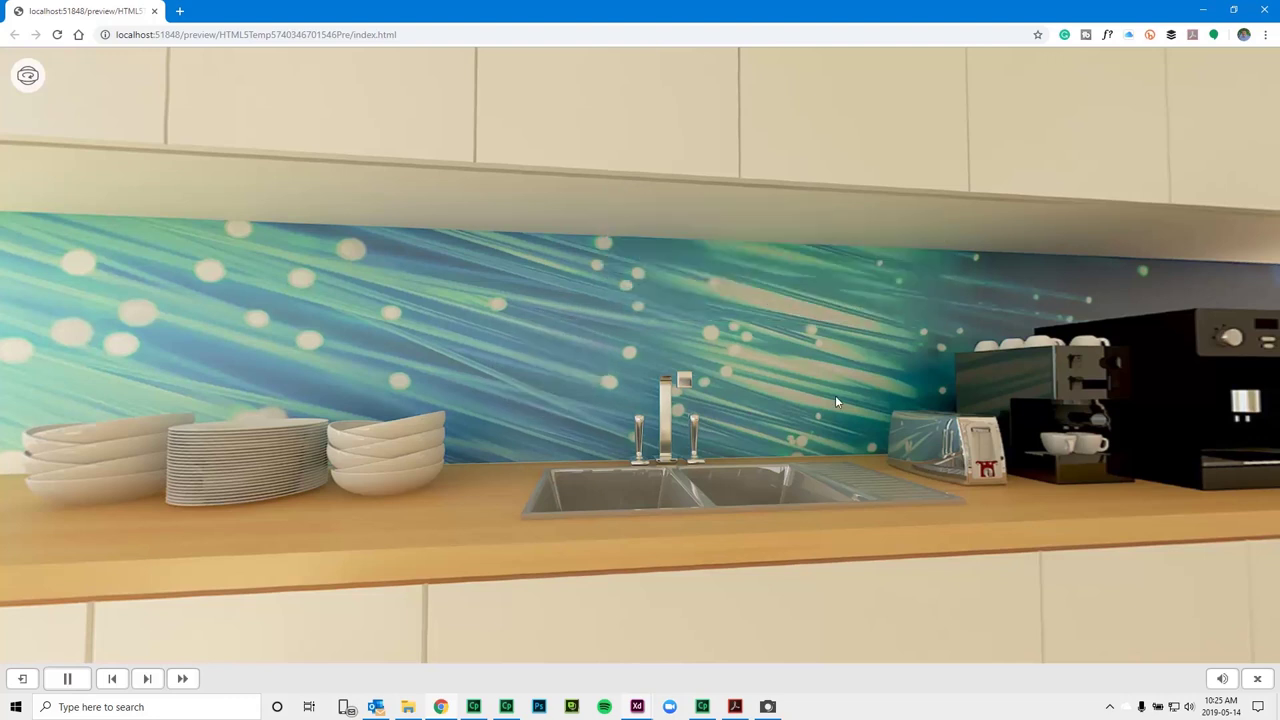
- Advance the preview to the workstation slide and play the video from the monitor hotspot
left_click(147, 678)
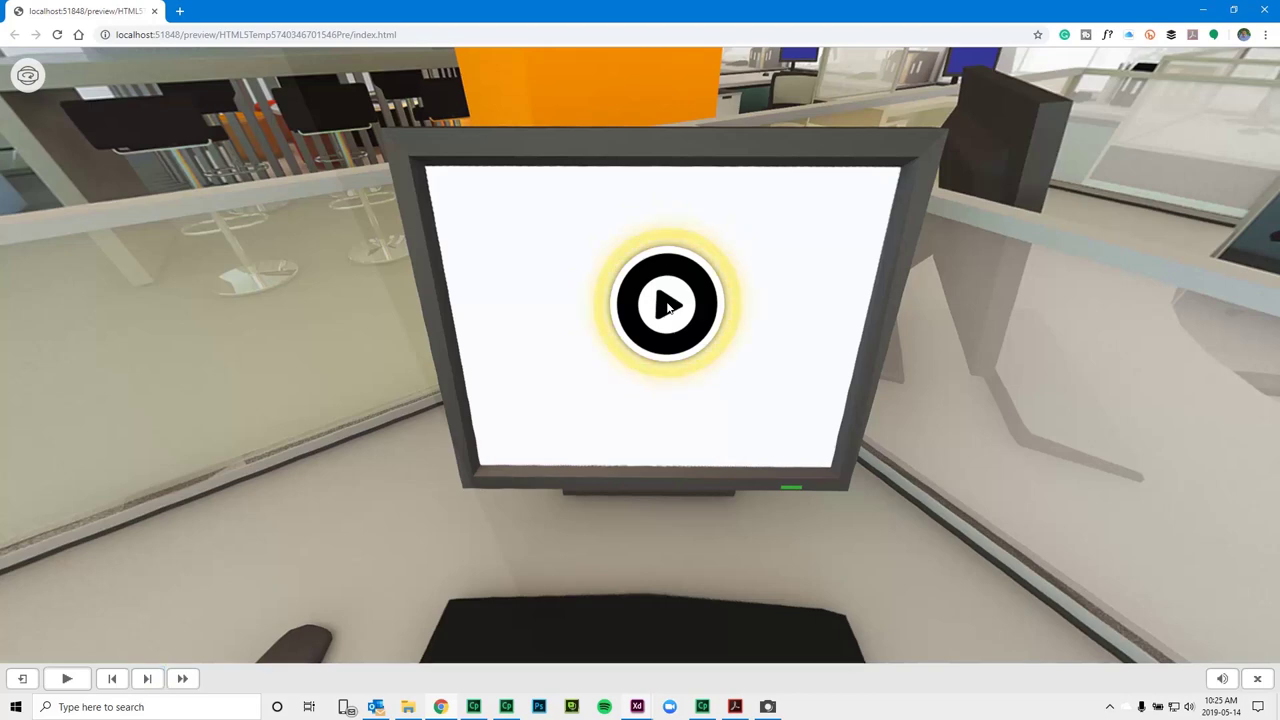
left_click(668, 307)
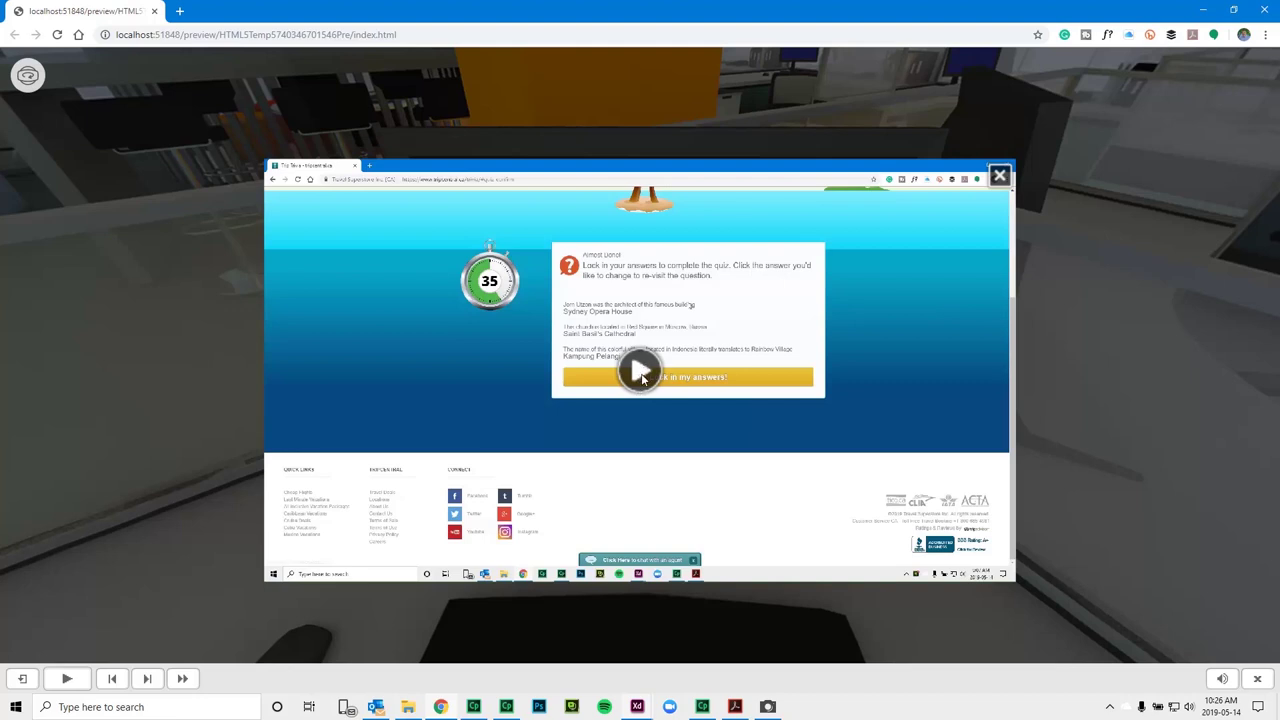
left_click(643, 378)
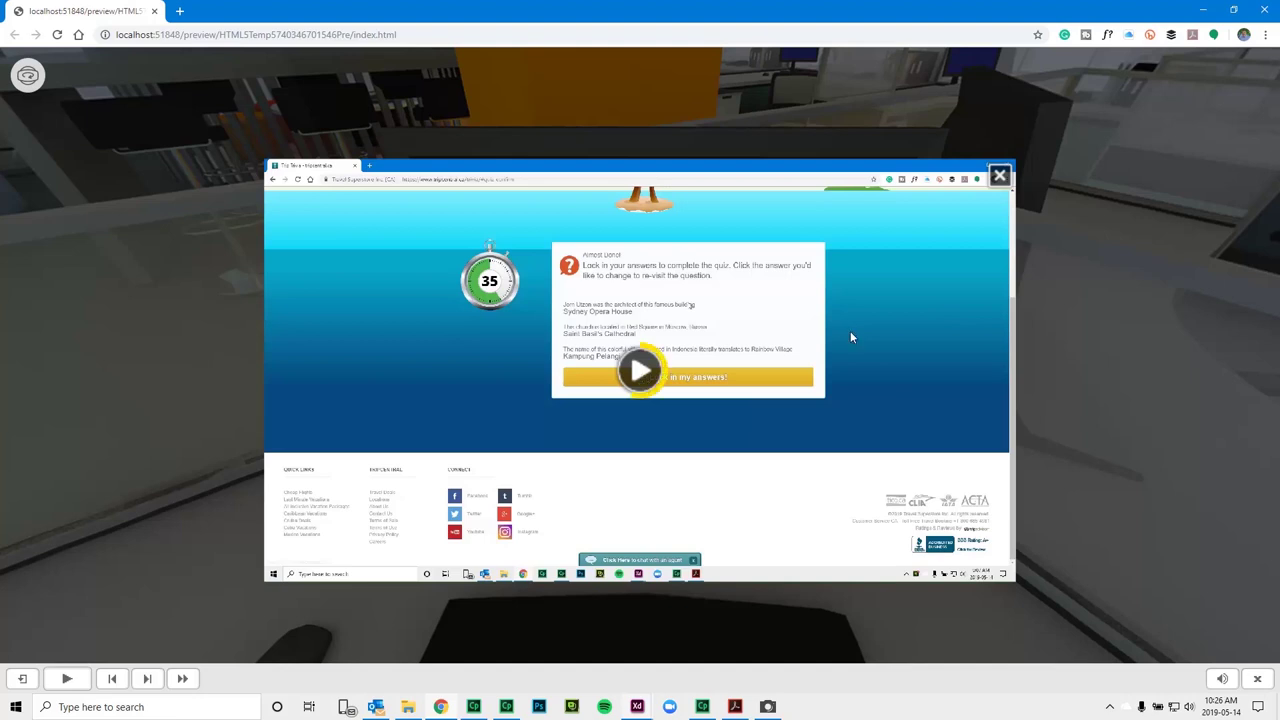